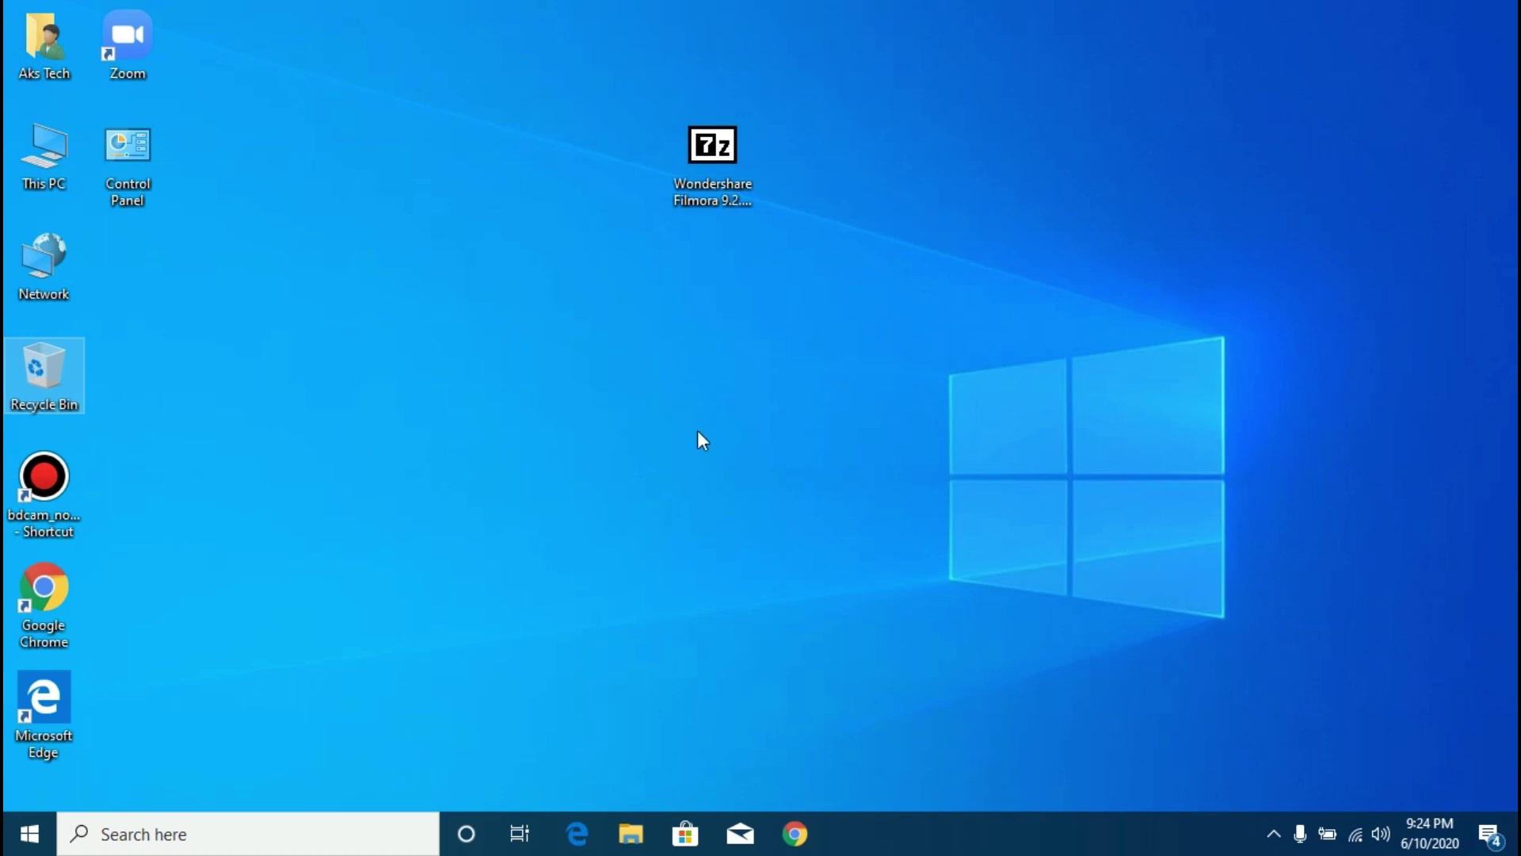
Open the copied MediaFire link in Chrome, start downloading the Wondershare Filmora 9.2.7.13 archive and close the pop-up advertisement window
click(794, 833)
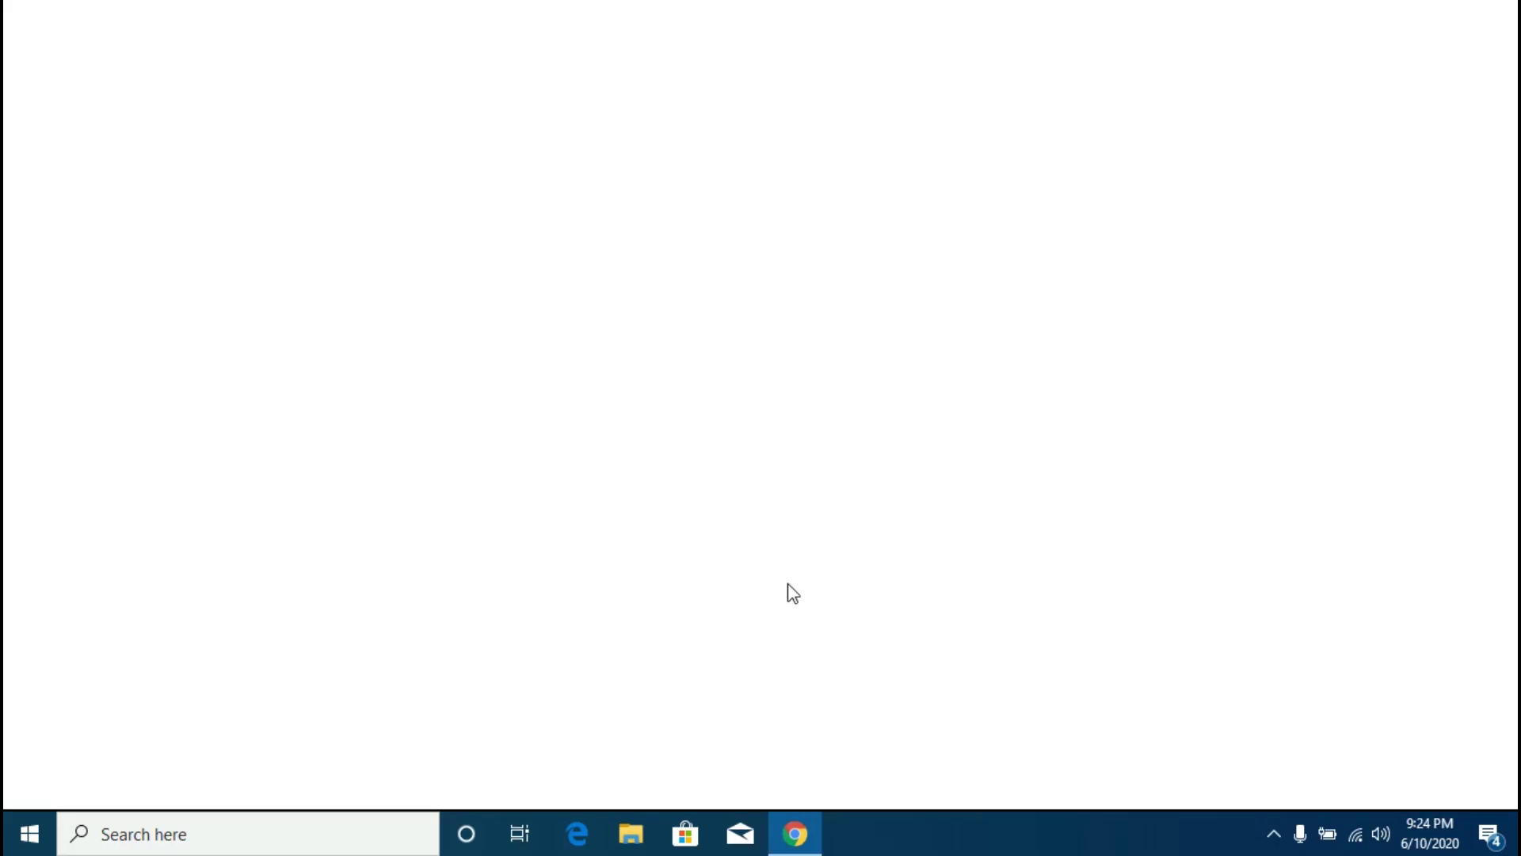
right_click(616, 59)
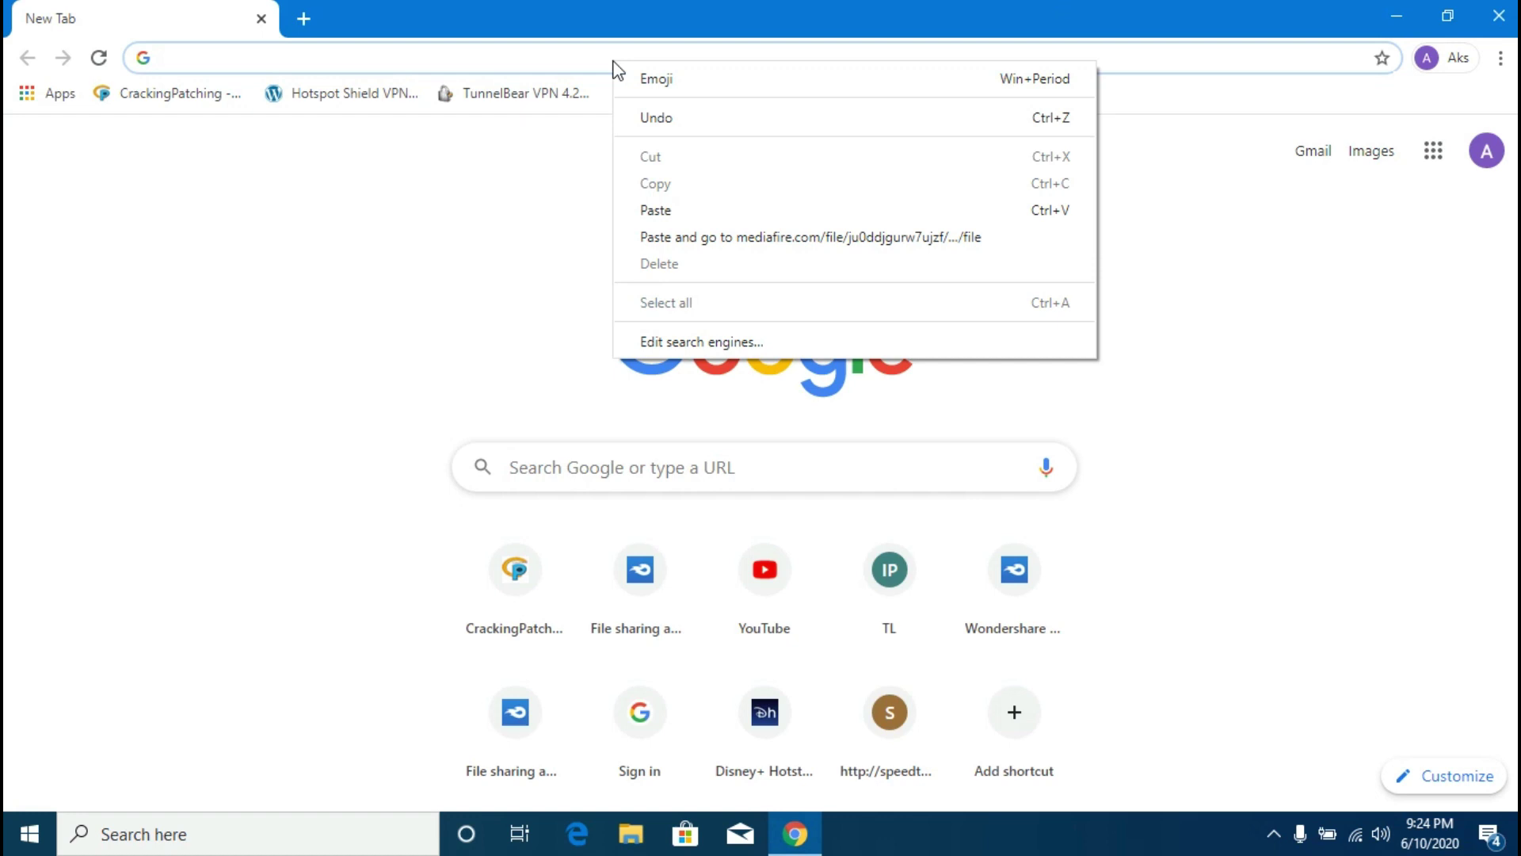
click(777, 236)
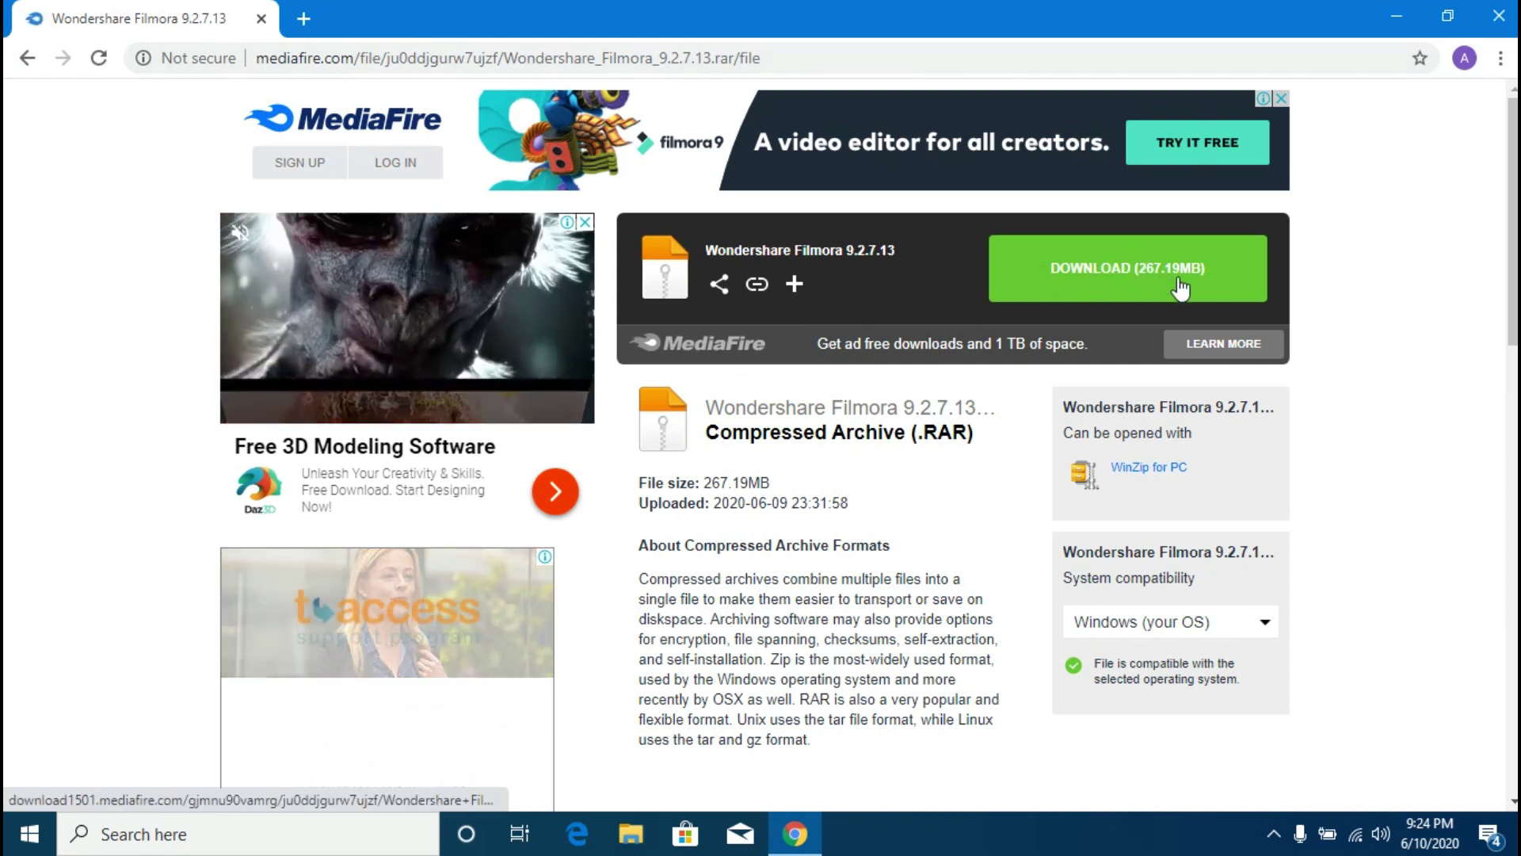
click(1117, 289)
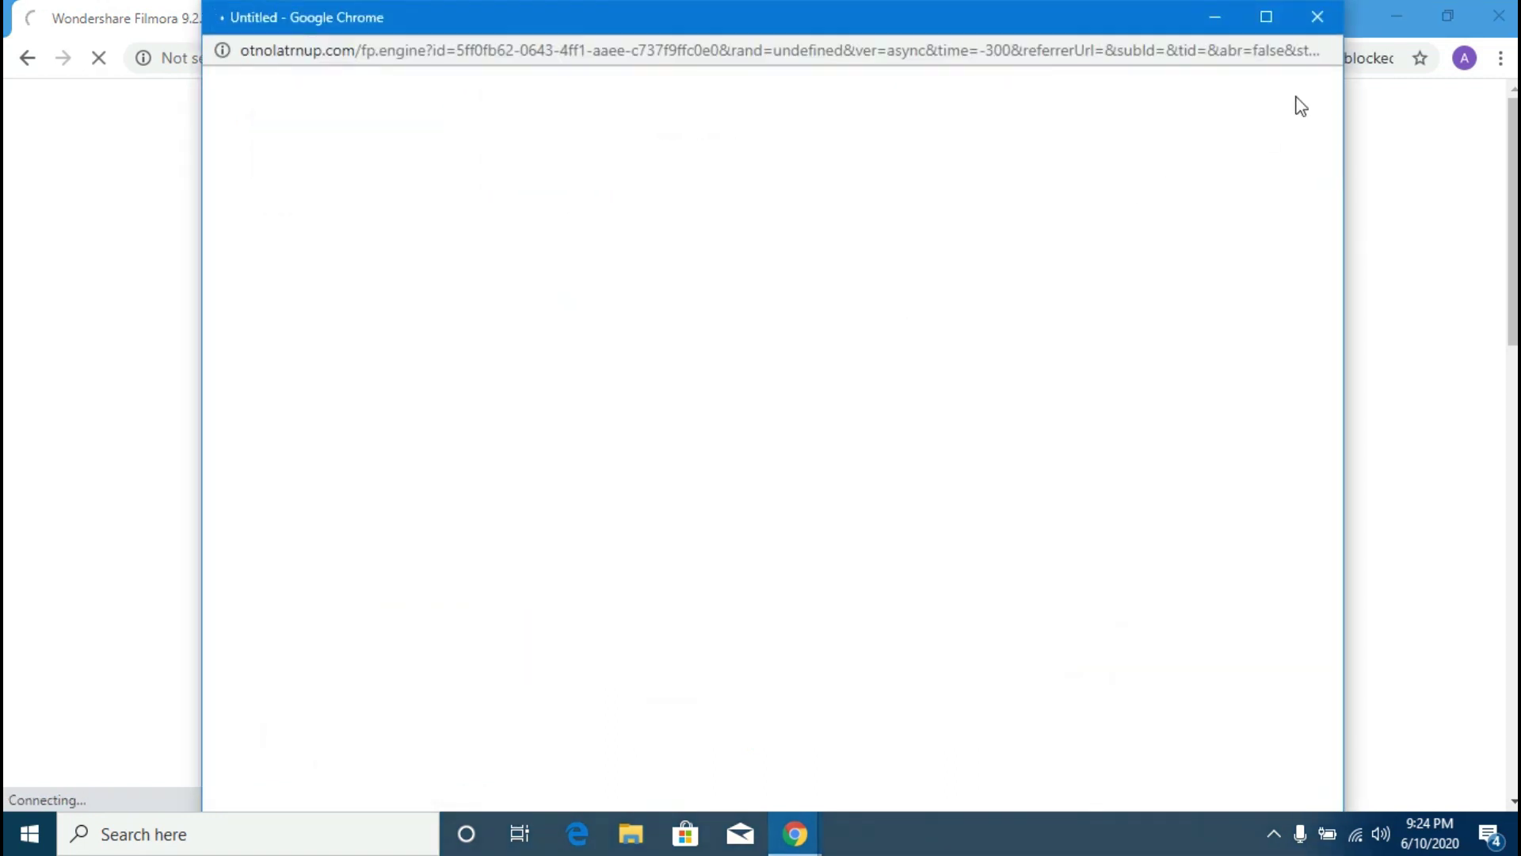
click(1314, 28)
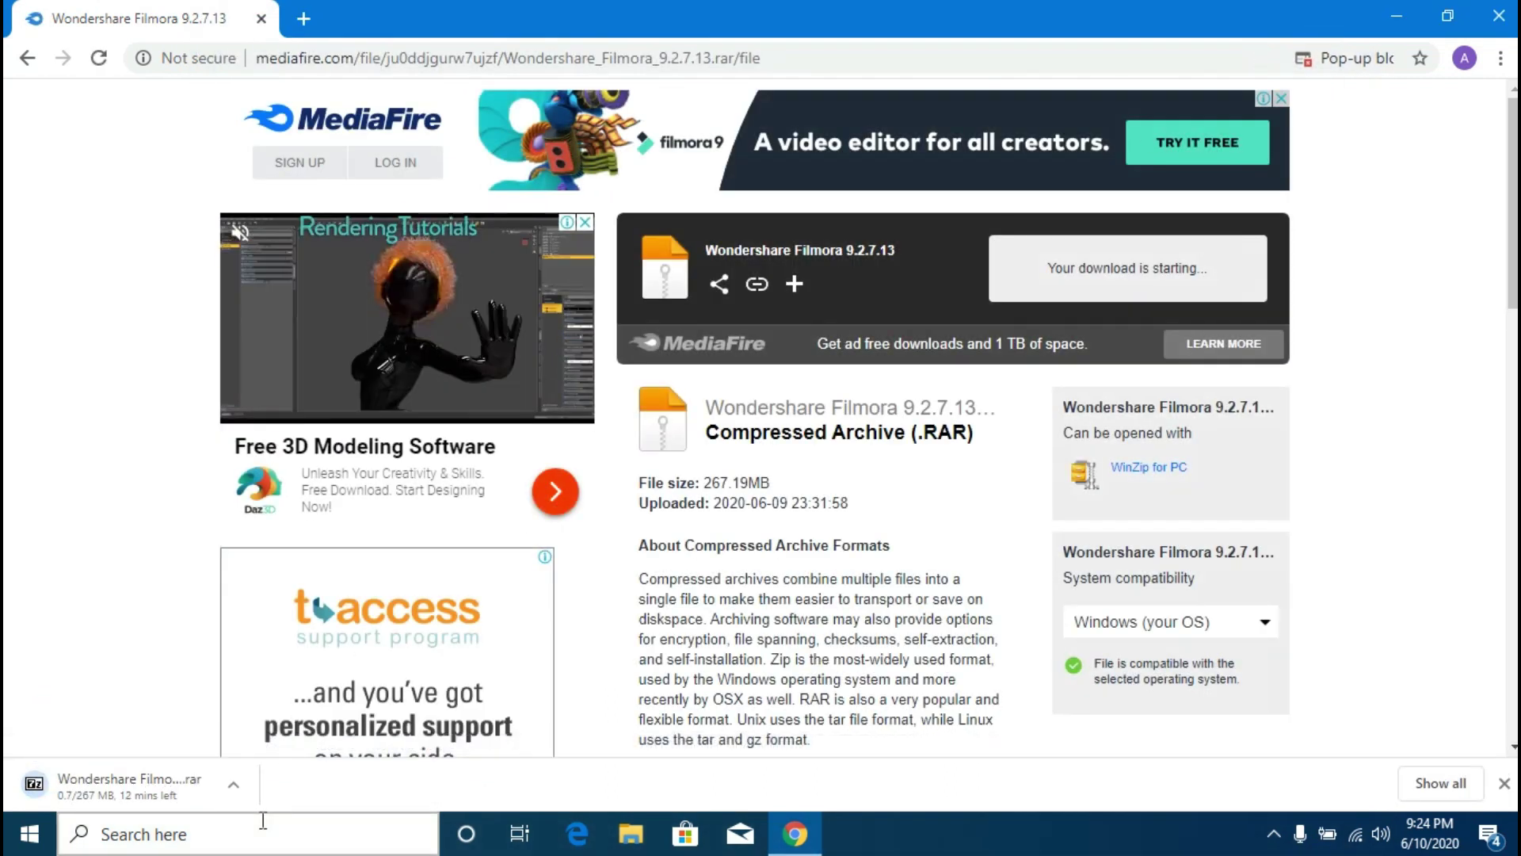
Cancel the running Filmora archive download and return to the desktop
click(225, 787)
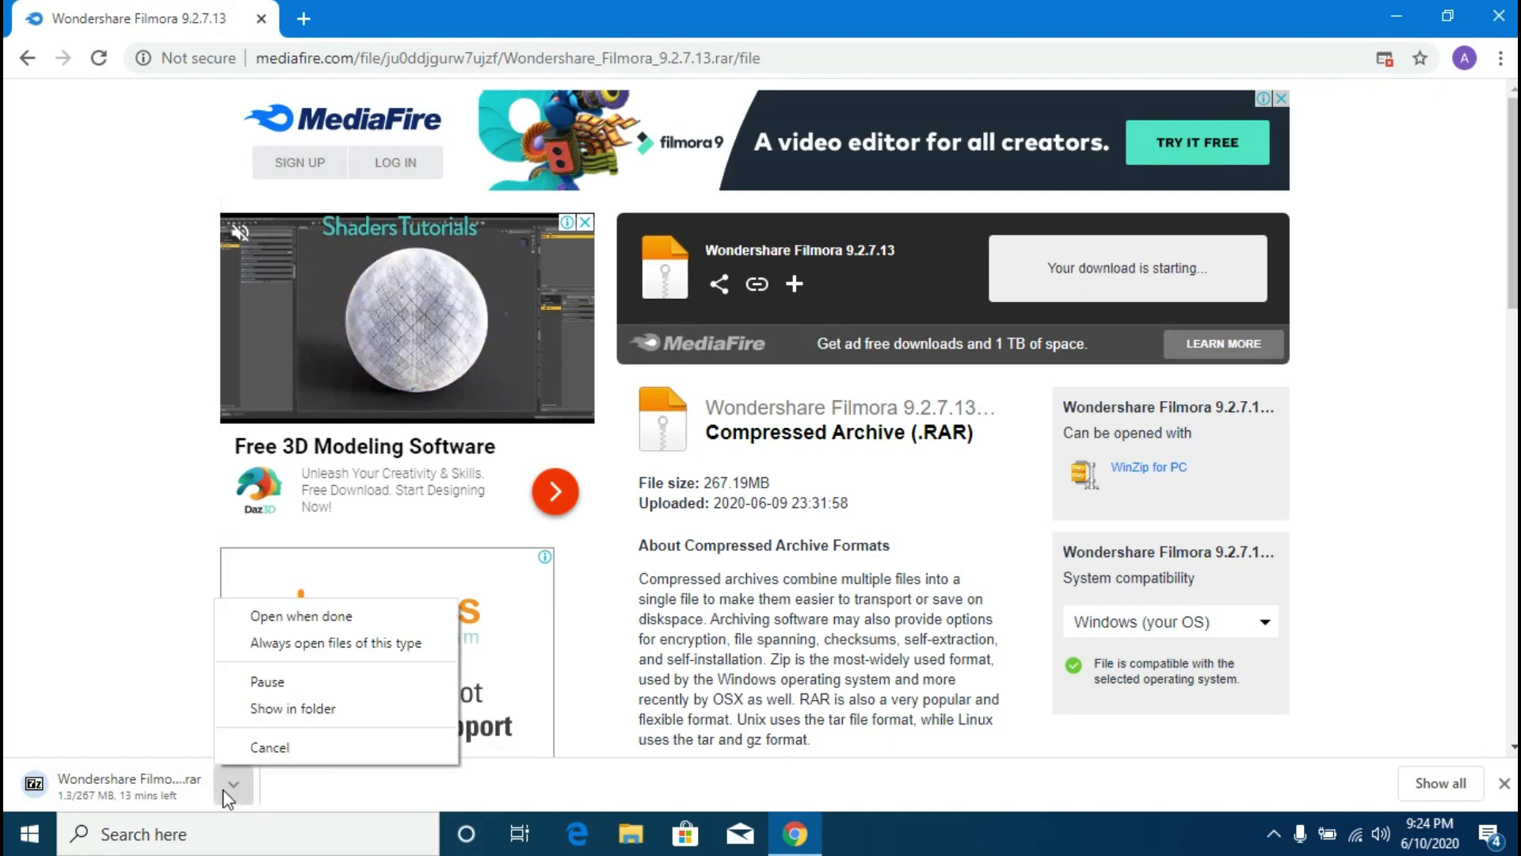
click(267, 750)
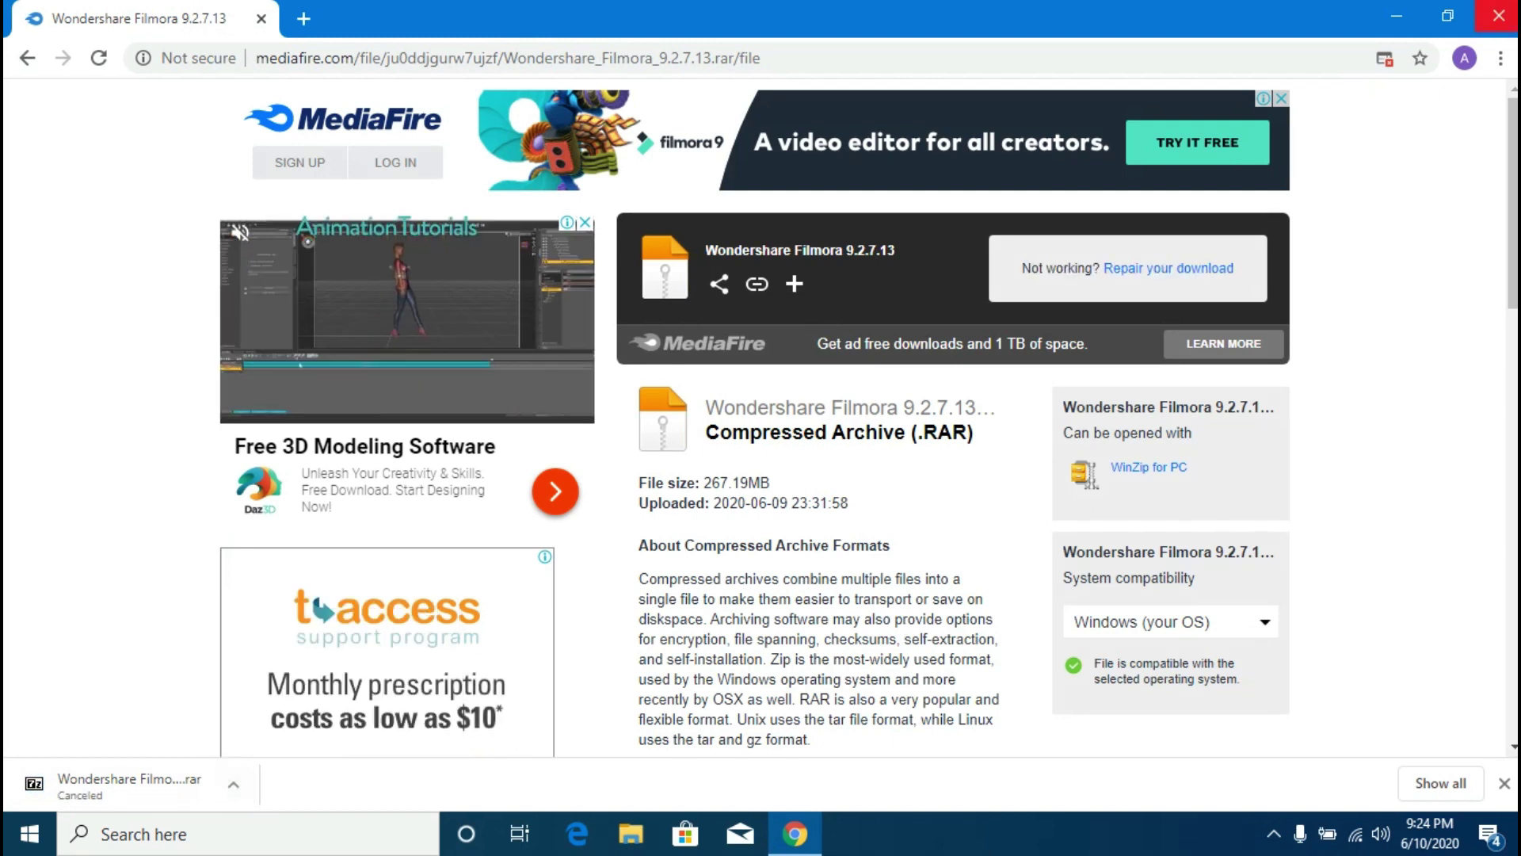
key(super+d)
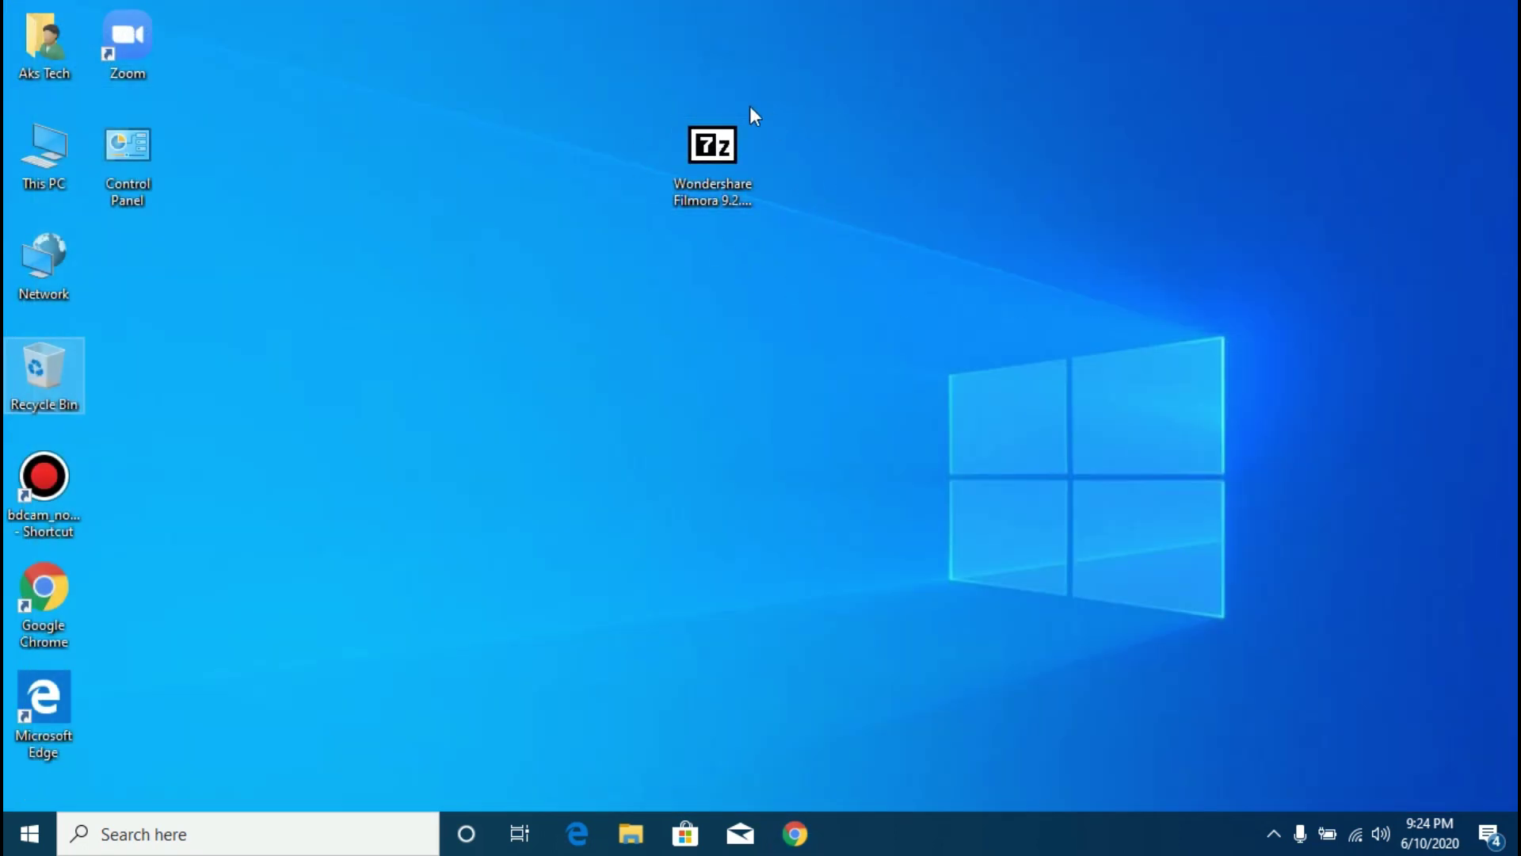
Reposition the Filmora RAR archive on the desktop and extract it with 7-Zip to the folder "Wondershare Filmora 9.2.7.13"
drag(707, 151, 791, 192)
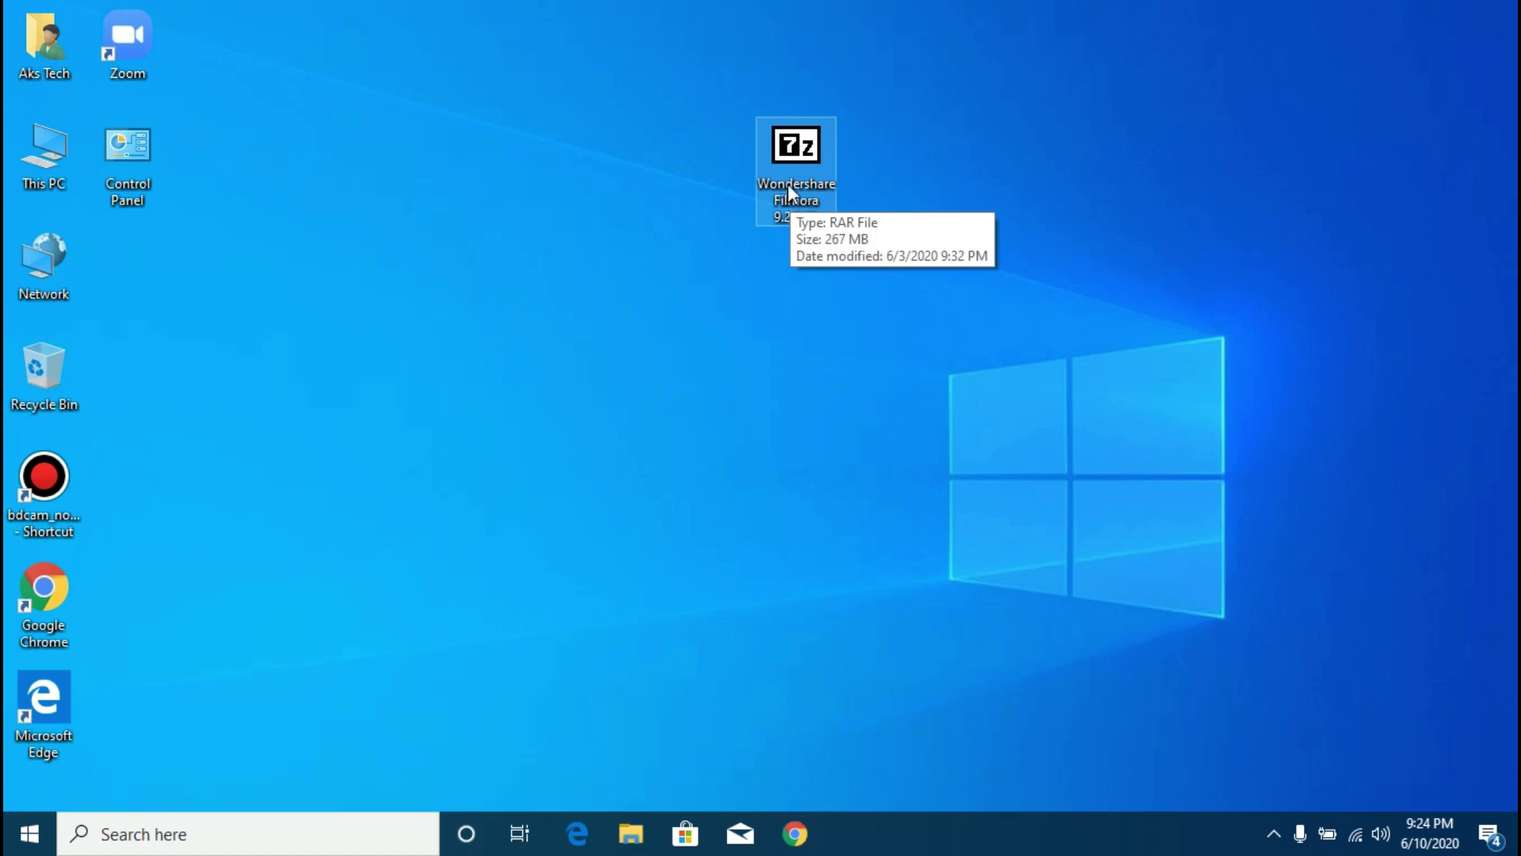
right_click(788, 191)
mouse_move(859, 225)
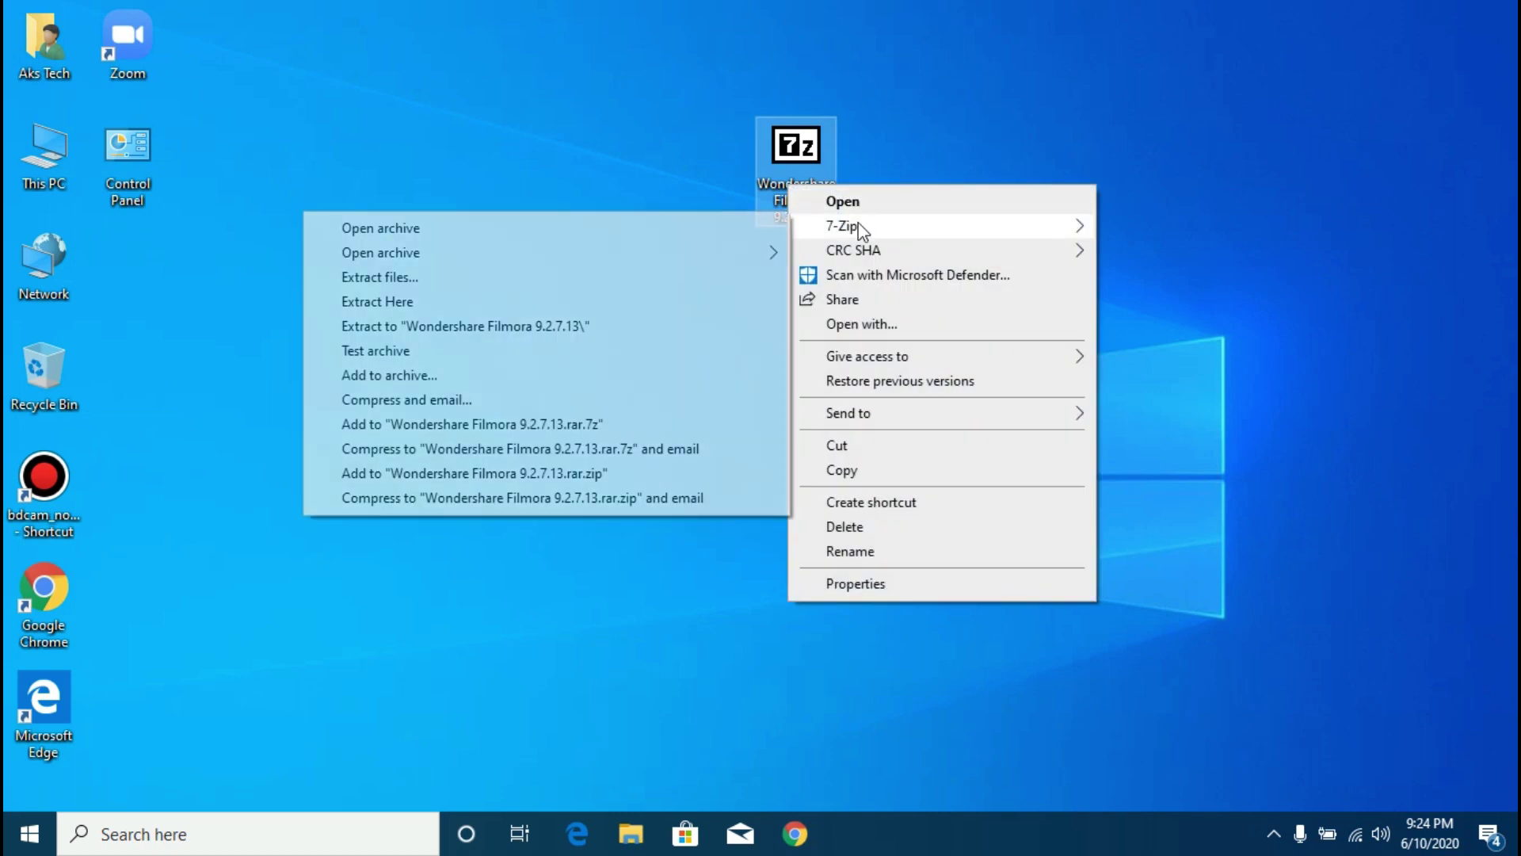
click(440, 328)
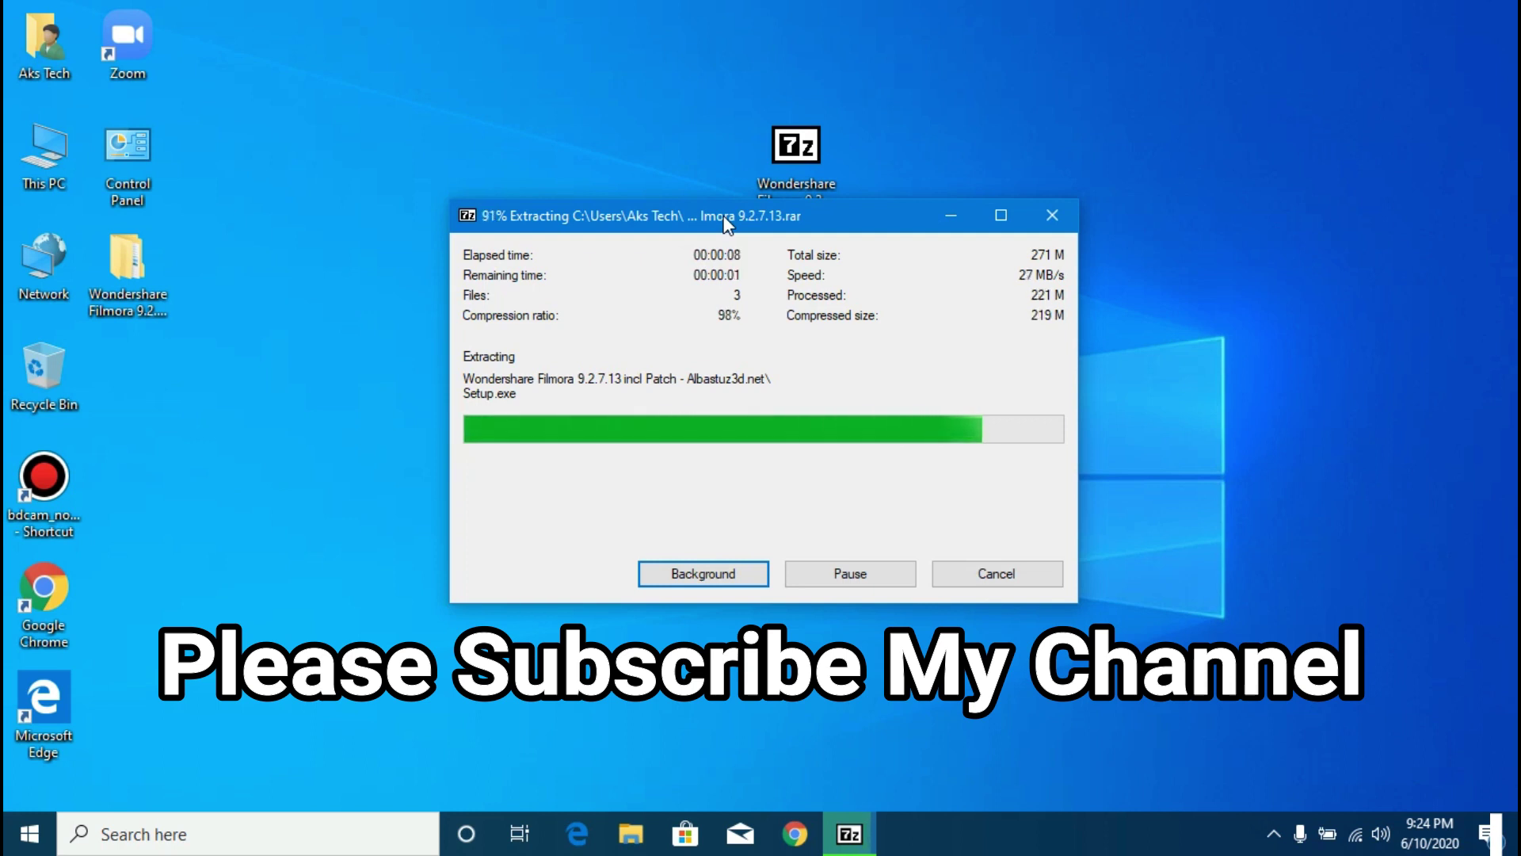
Move the extracted Filmora folder to the open area of the desktop and open its "incl Patch" subfolder
drag(158, 295, 586, 295)
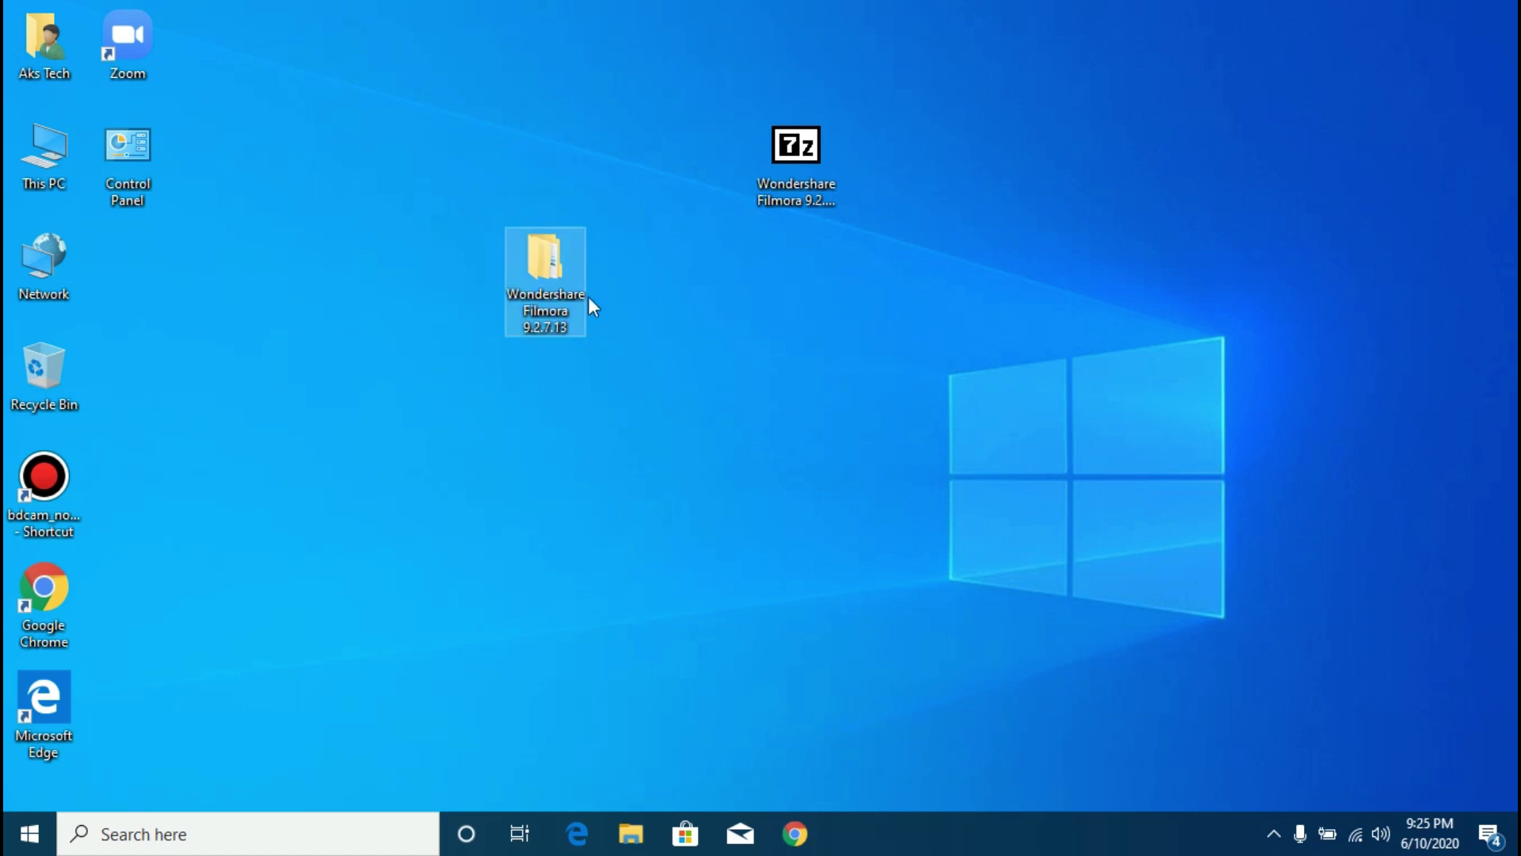
double_click(518, 249)
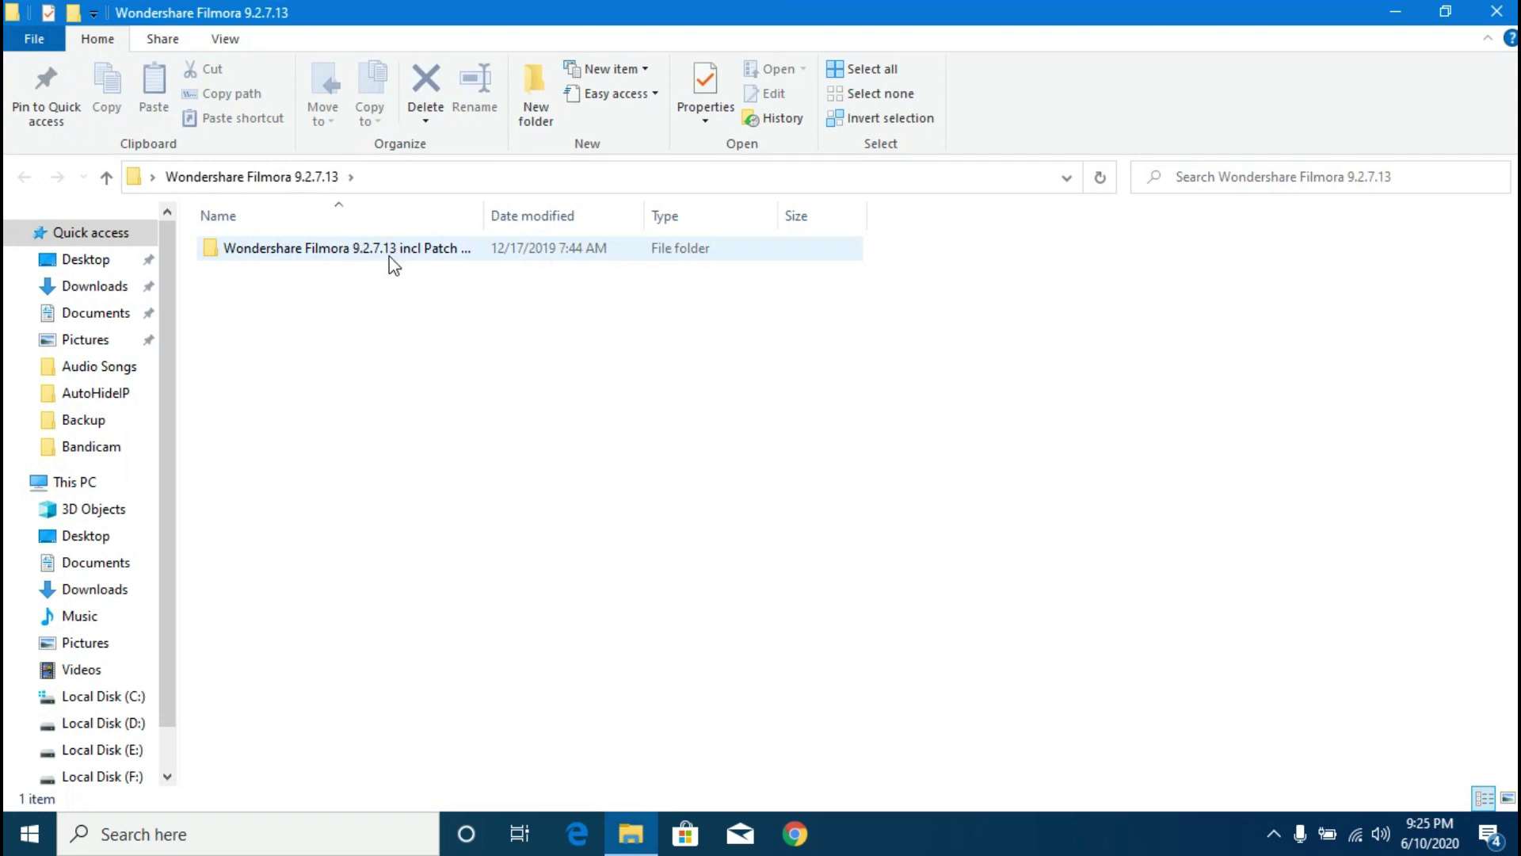
double_click(332, 260)
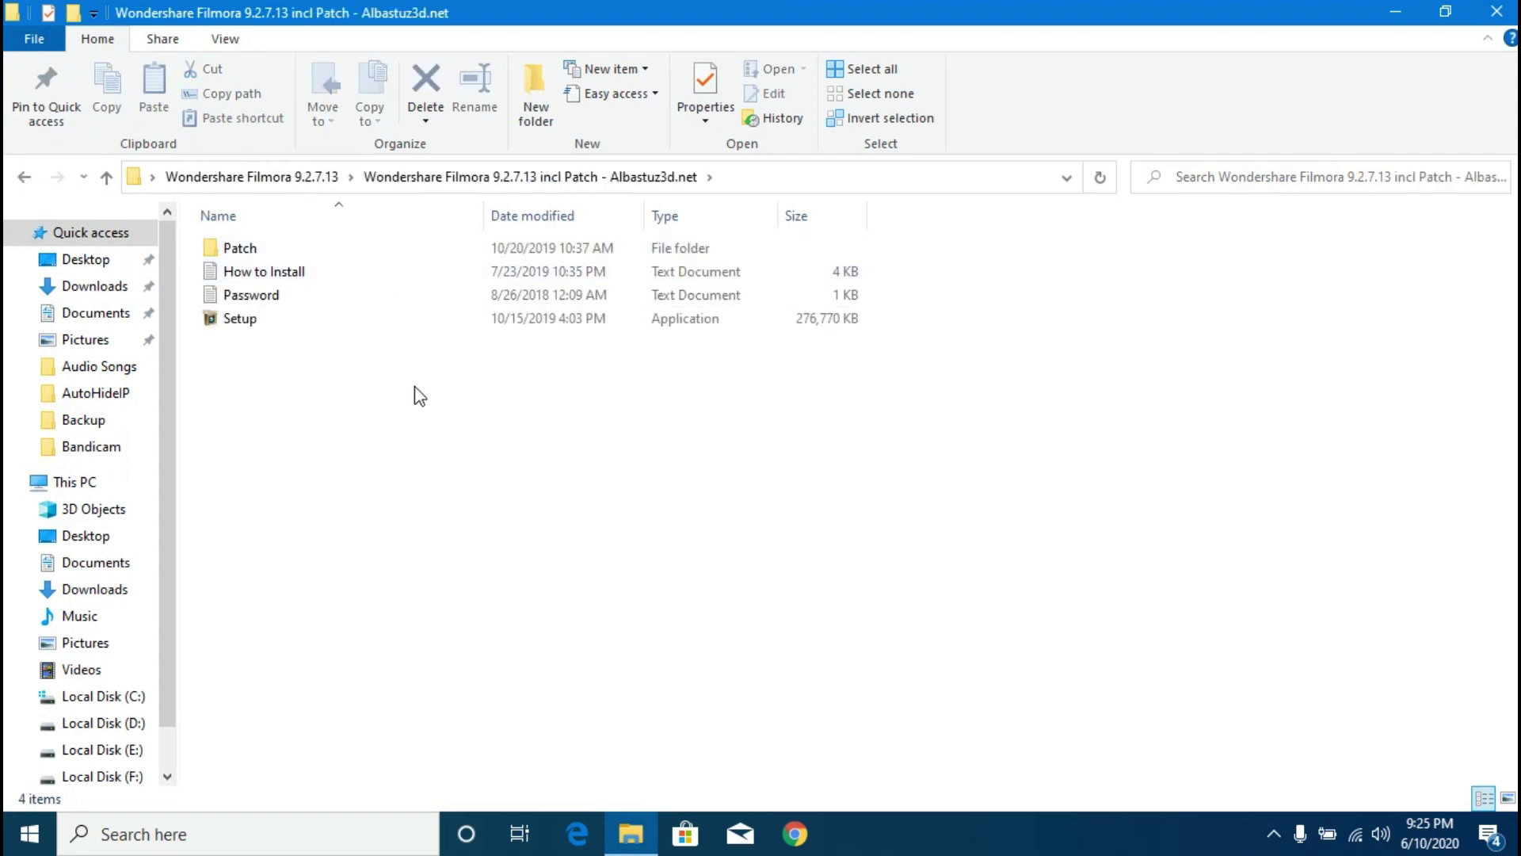
Run Setup as administrator with English as the installation language and accept the license agreement
right_click(246, 317)
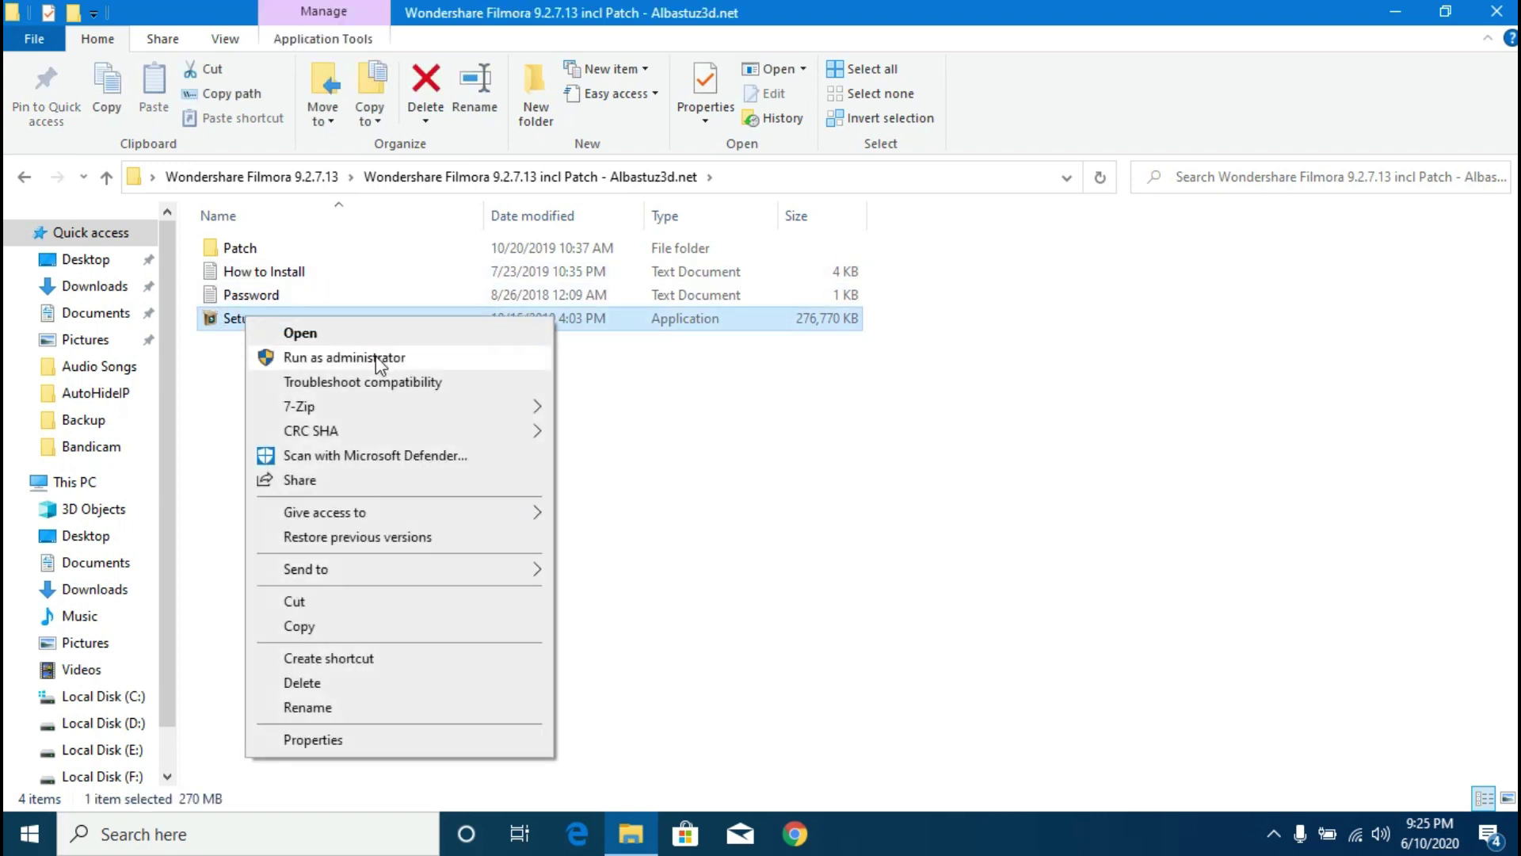
click(379, 358)
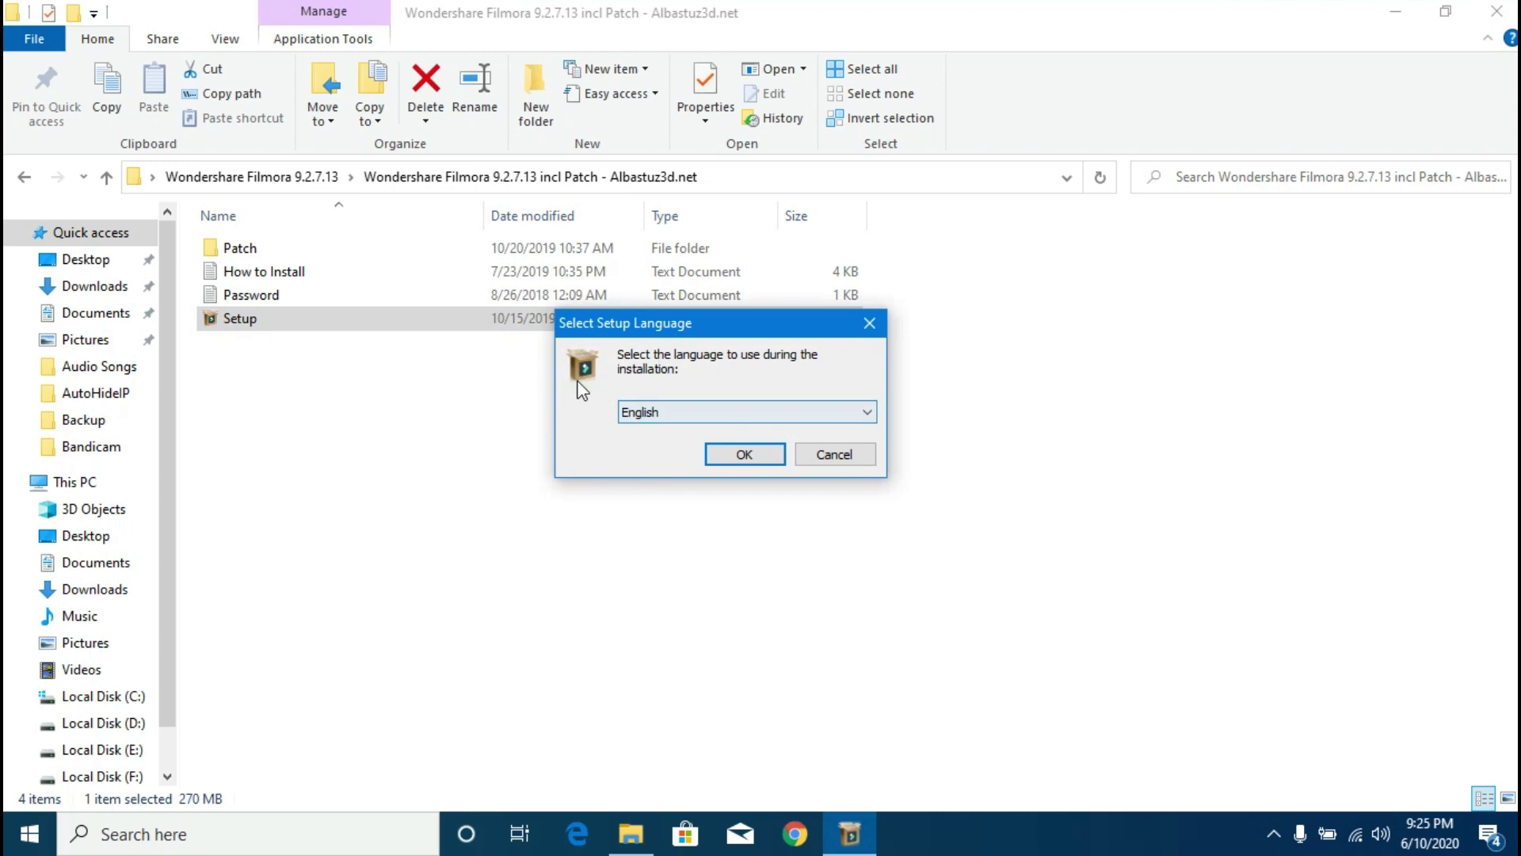
click(745, 455)
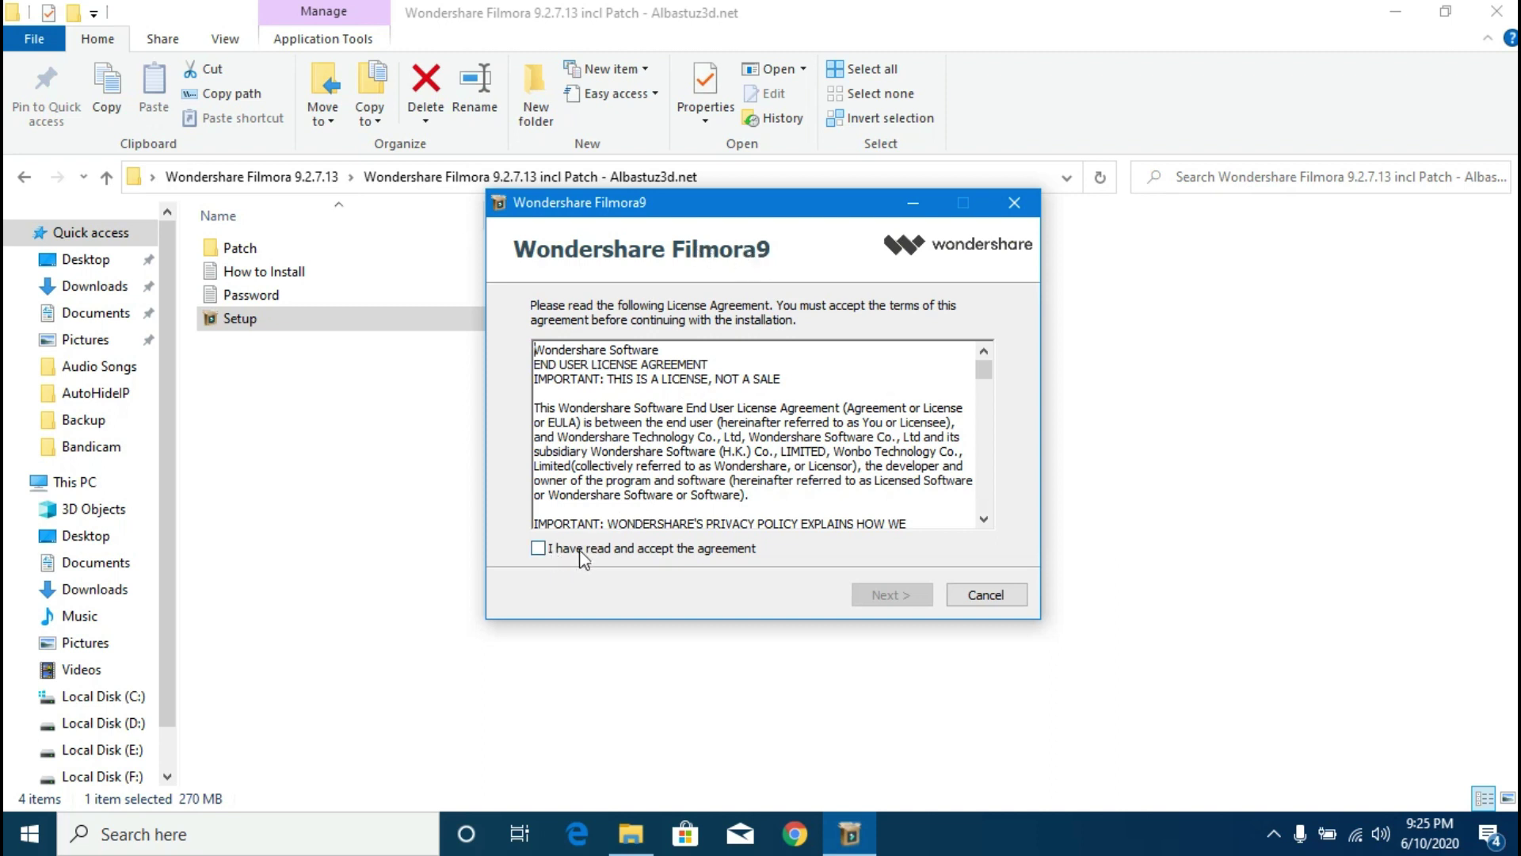
click(542, 549)
click(890, 594)
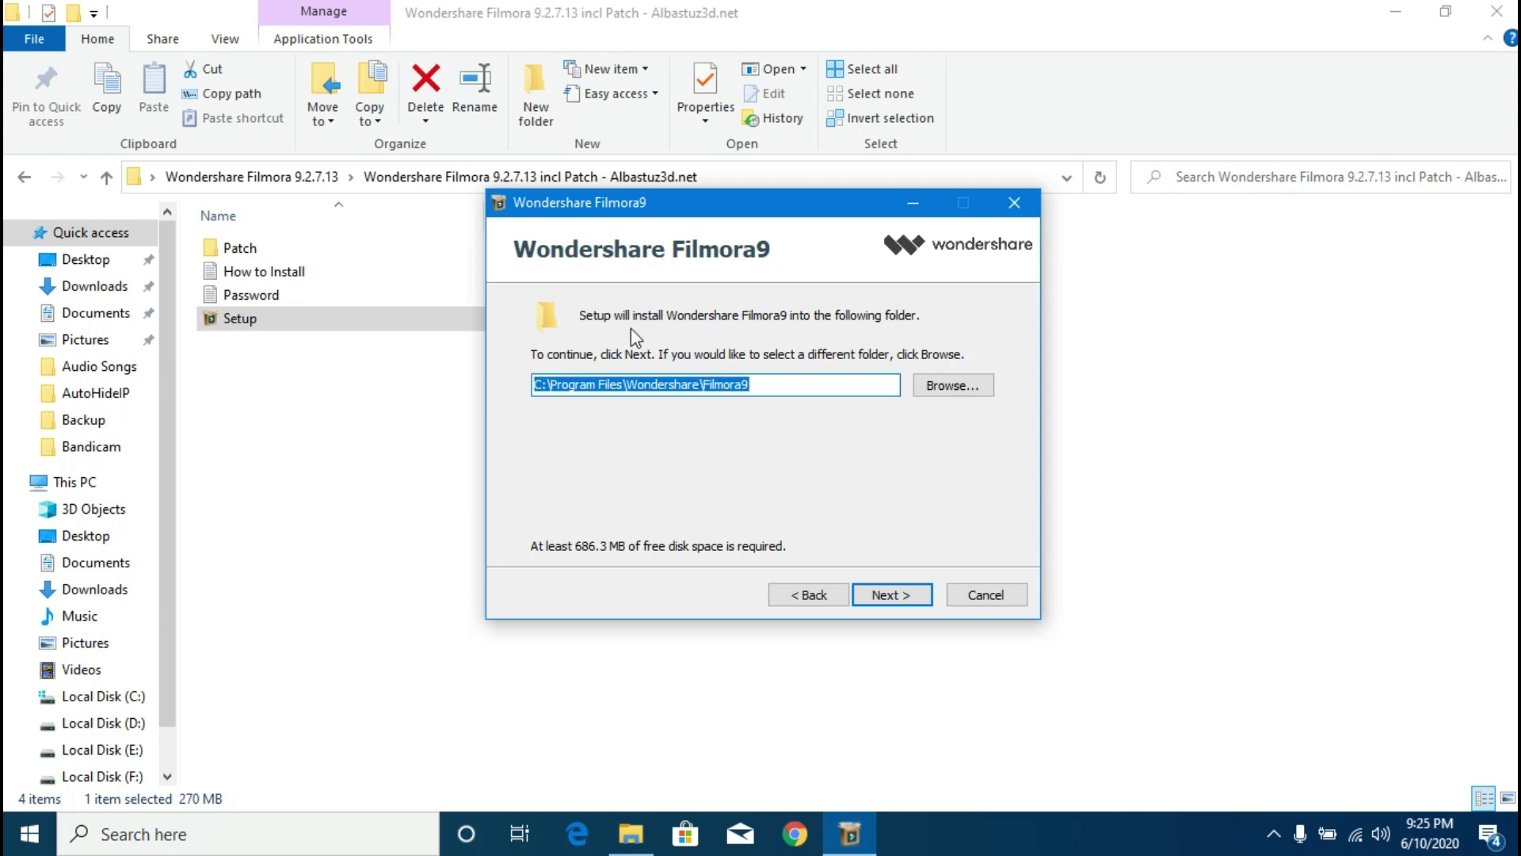
drag(717, 209, 715, 196)
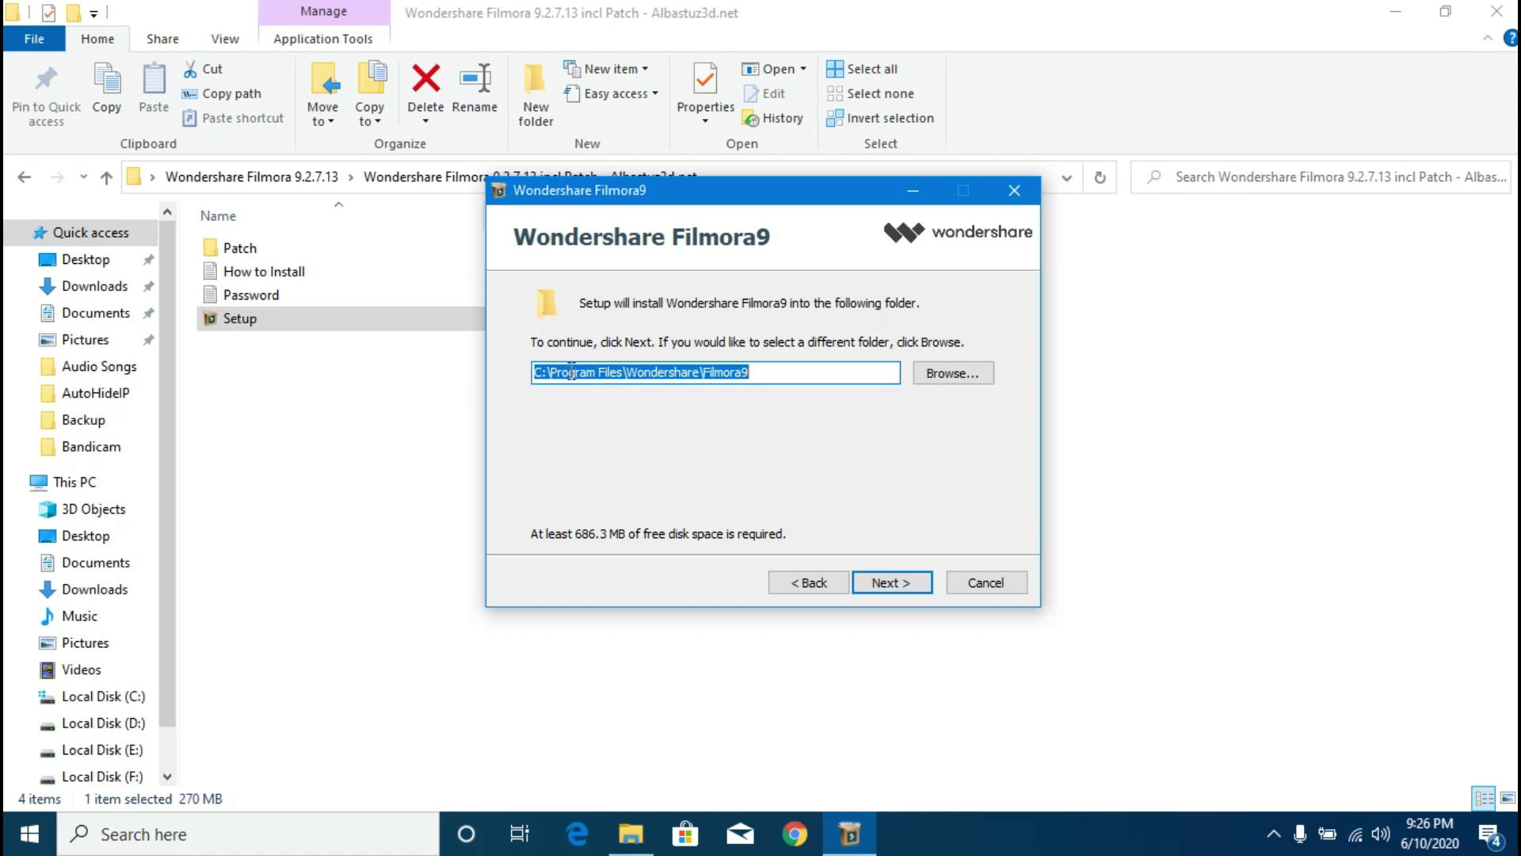
click(943, 373)
scroll(704, 408, down, 3)
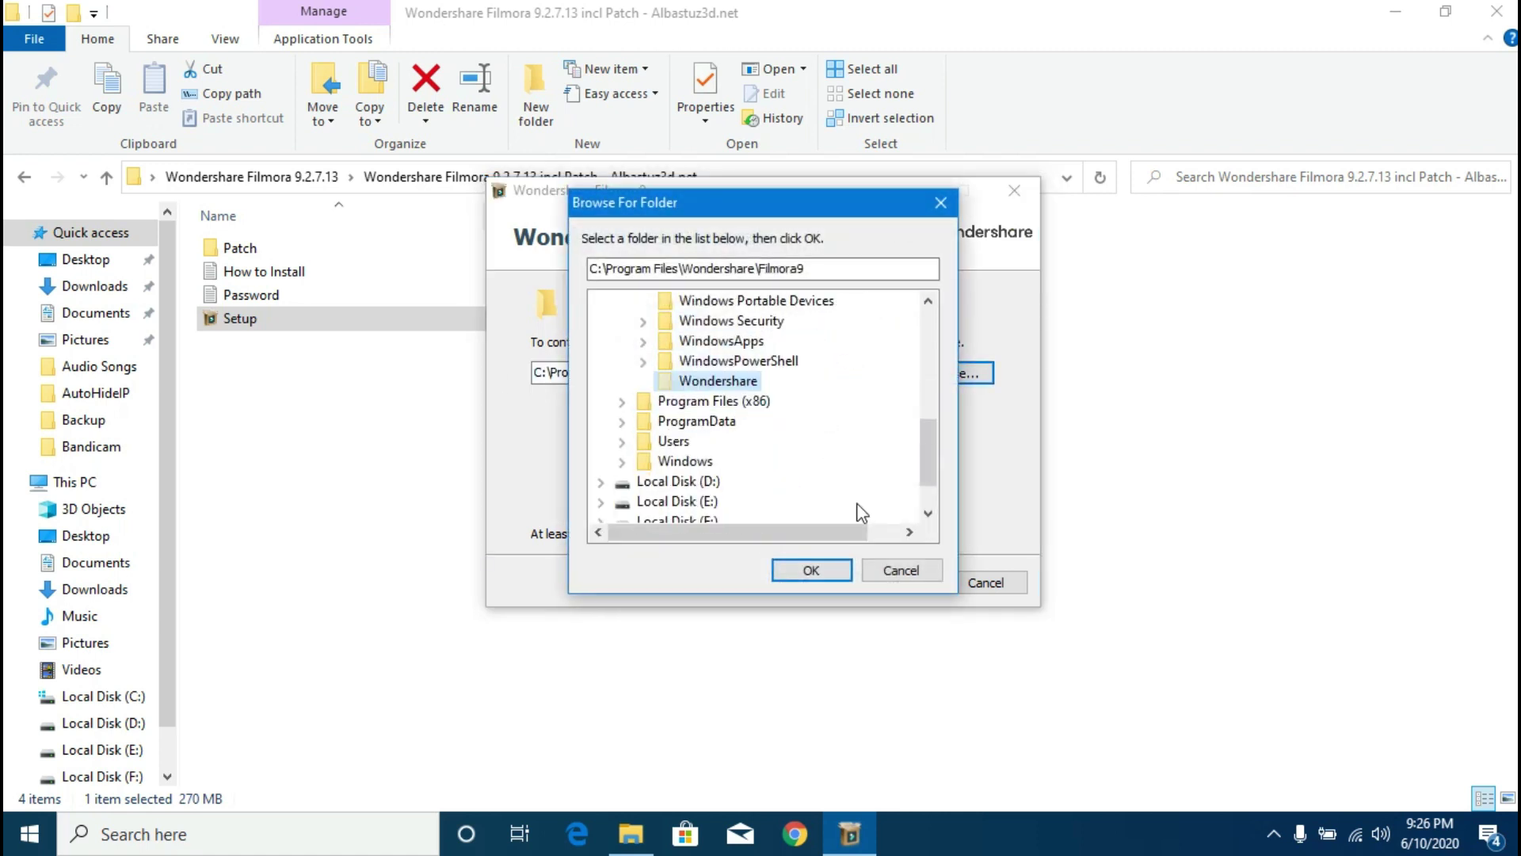
scroll(754, 416, up, 3)
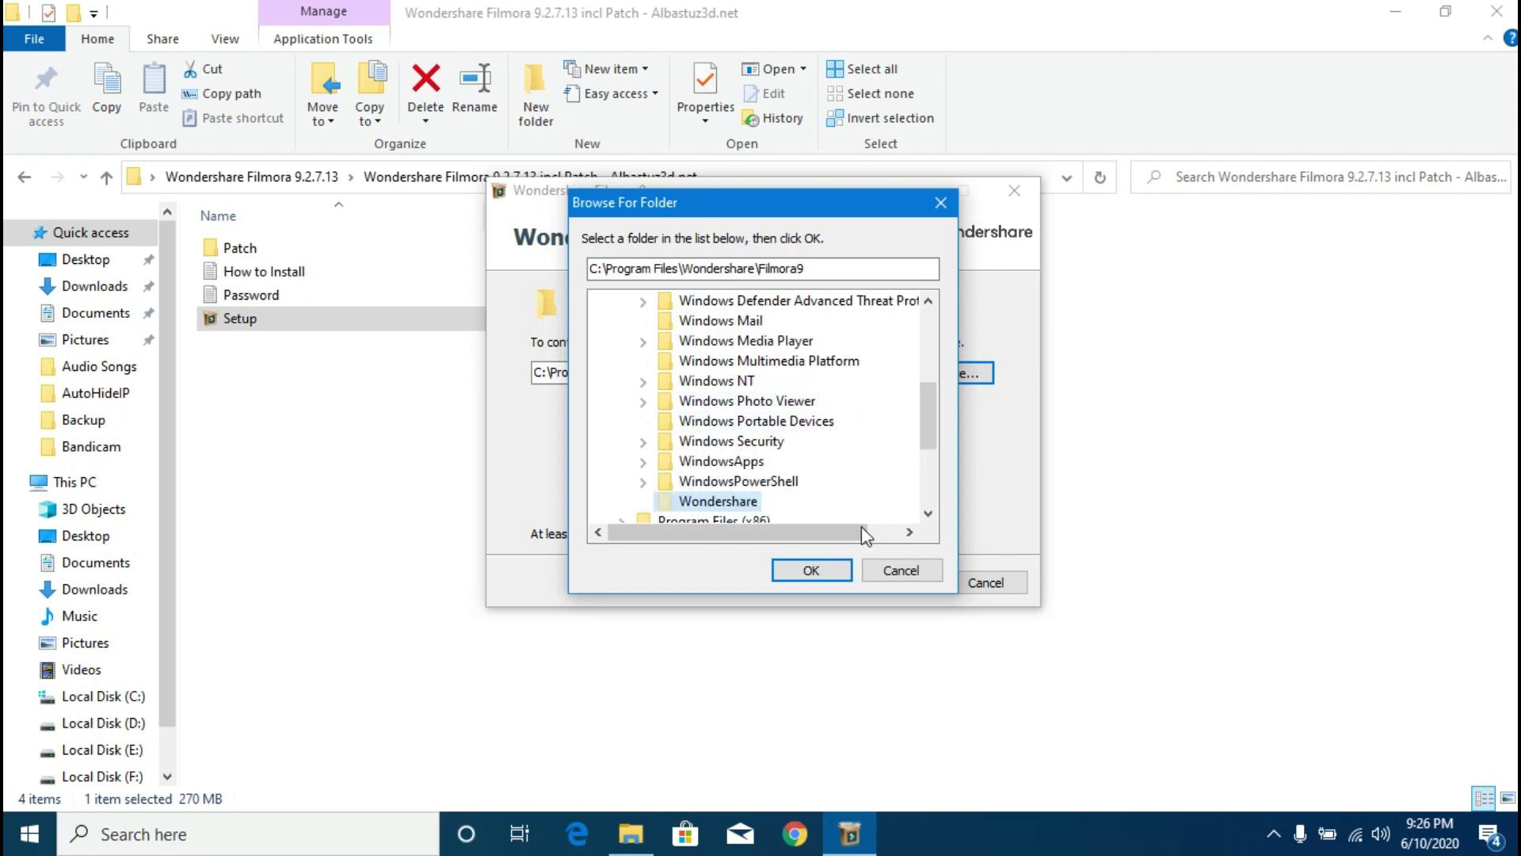
click(901, 570)
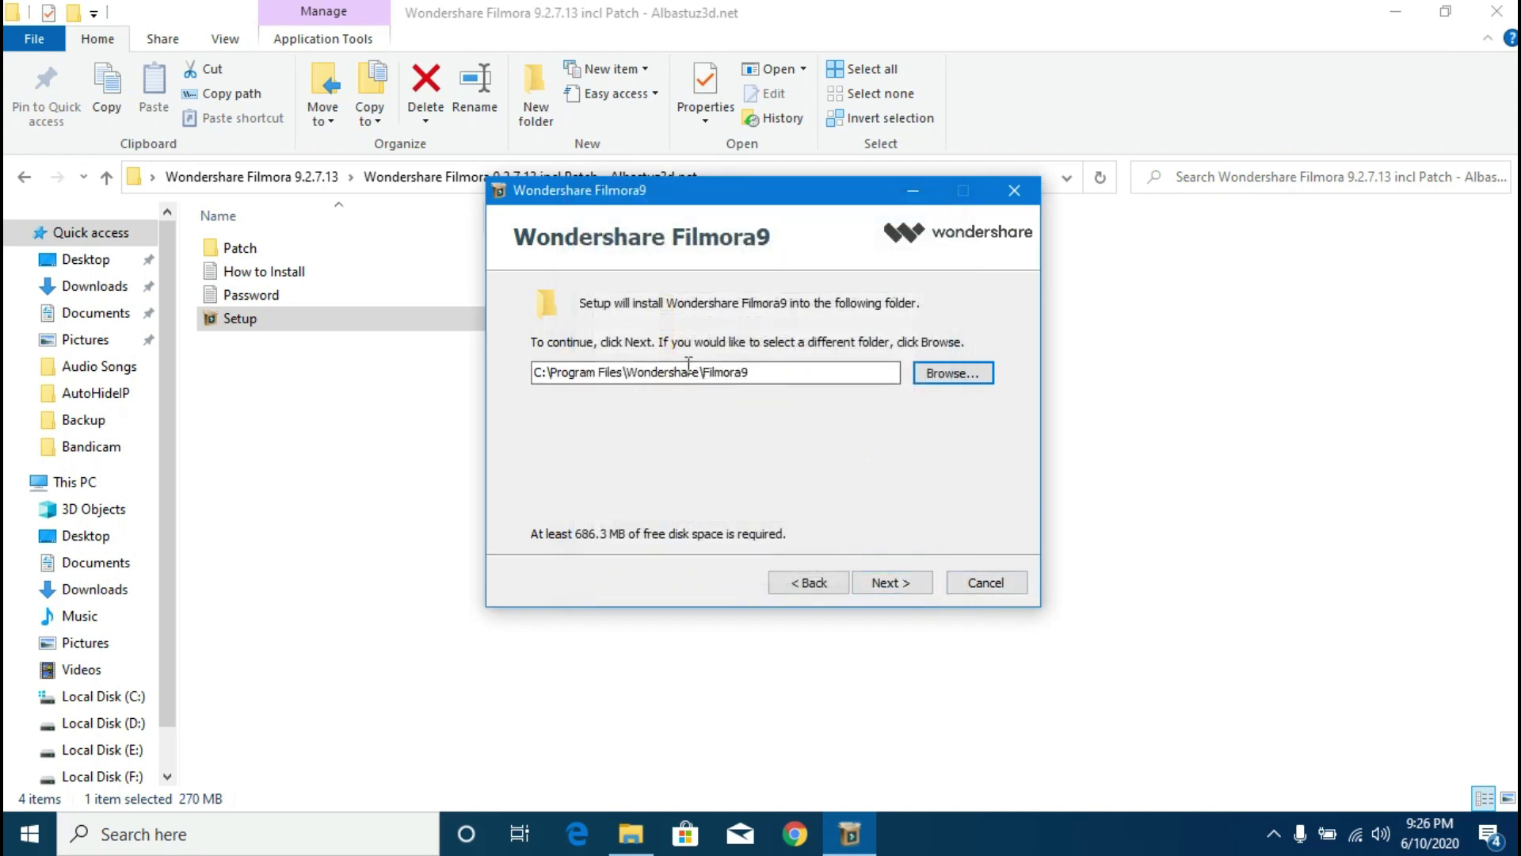
Install Filmora9 into C:\Program Files\Wondershare\Filmora9, launch it and minimize the file window
click(900, 587)
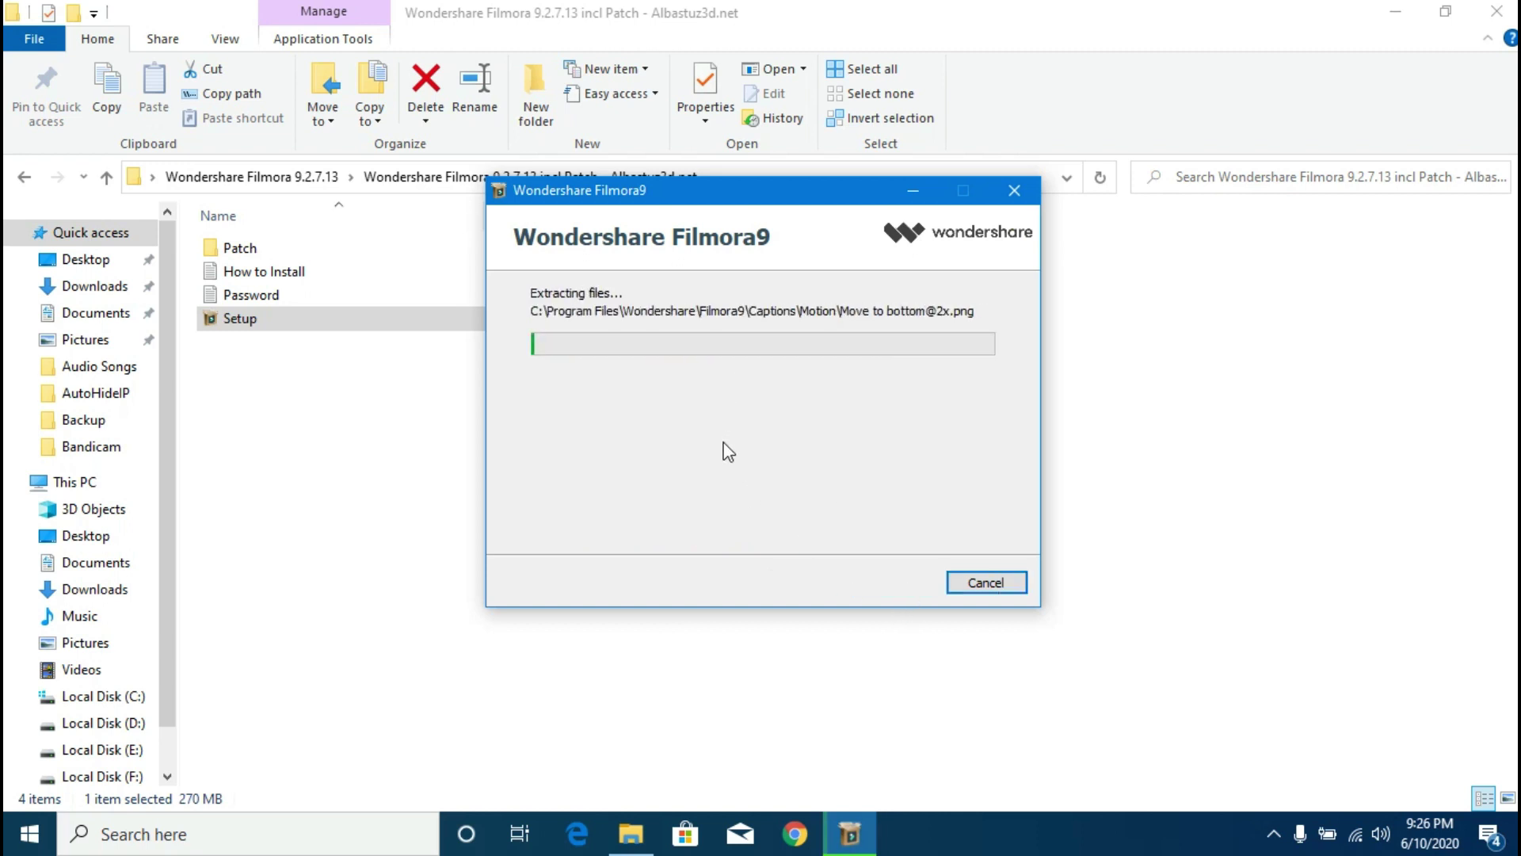
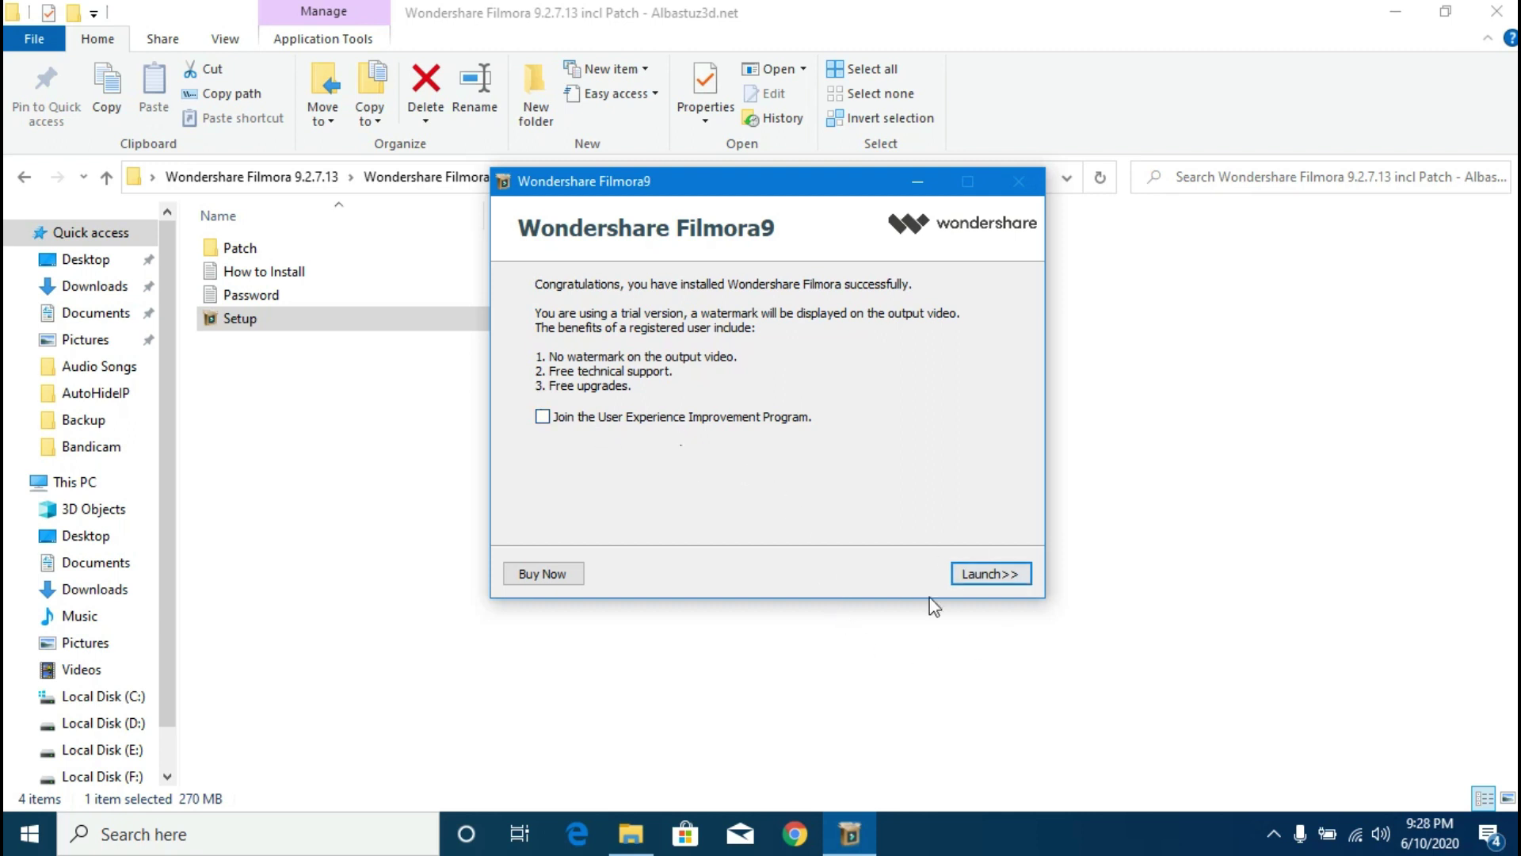
click(986, 576)
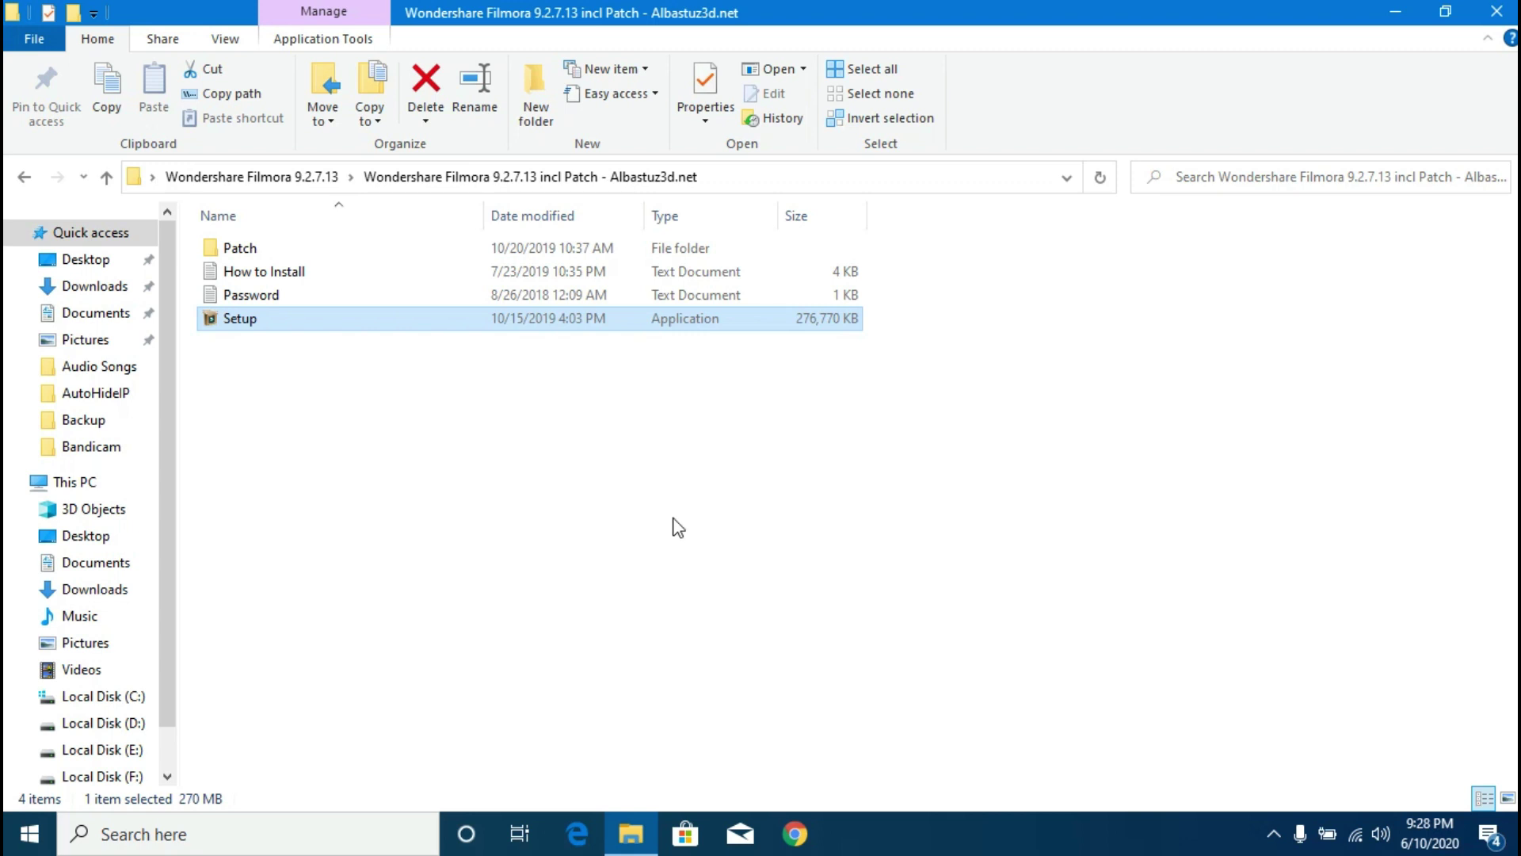
click(1387, 11)
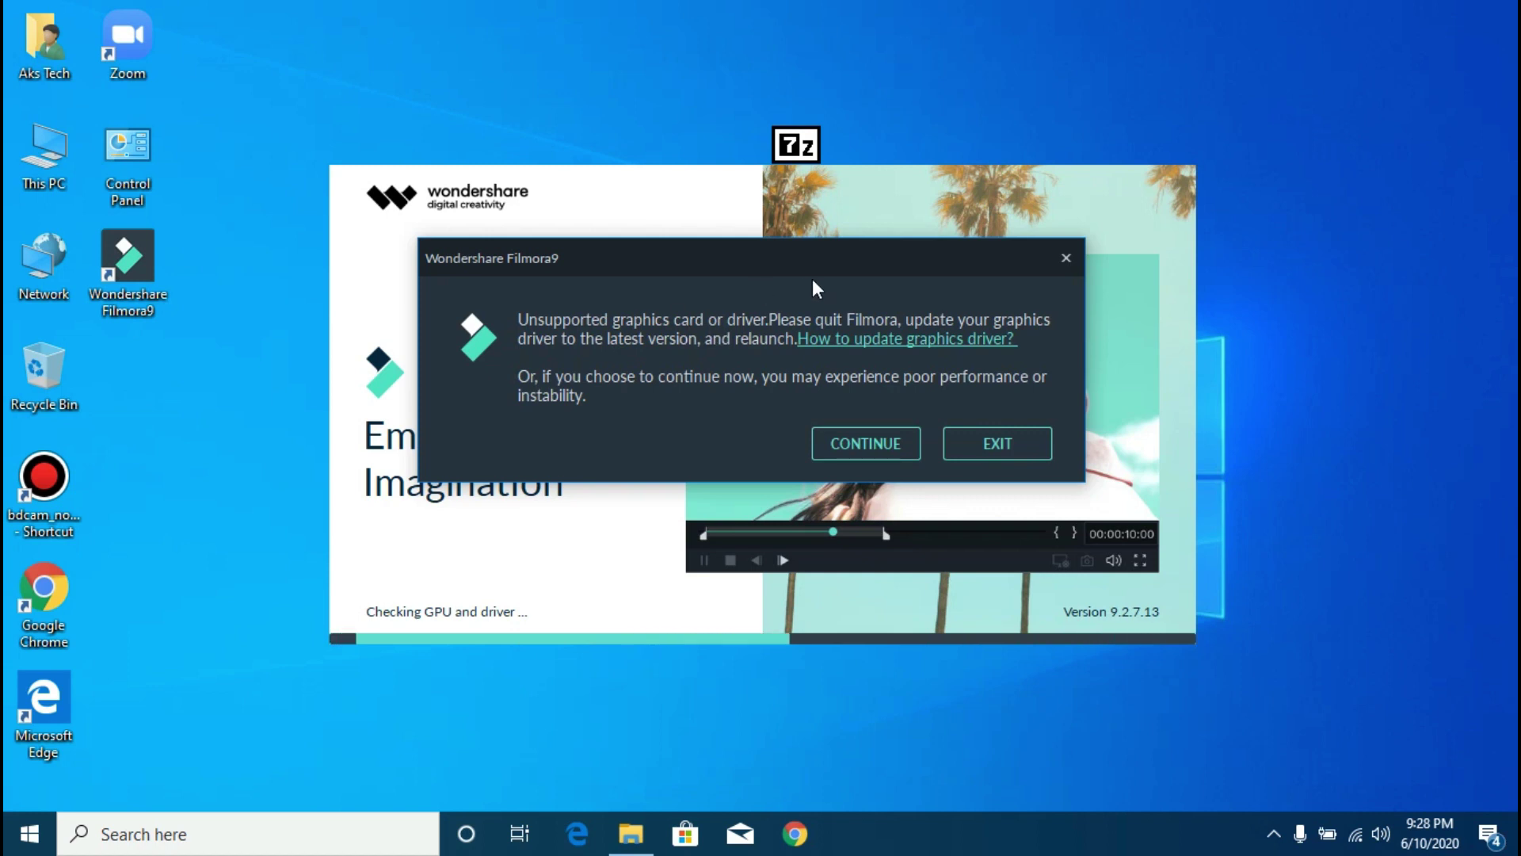
Continue past the unsupported graphics driver warning and close Filmora9 from its project start window
mouse_move(814, 264)
mouse_down()
mouse_move(824, 246)
mouse_move(813, 257)
mouse_up()
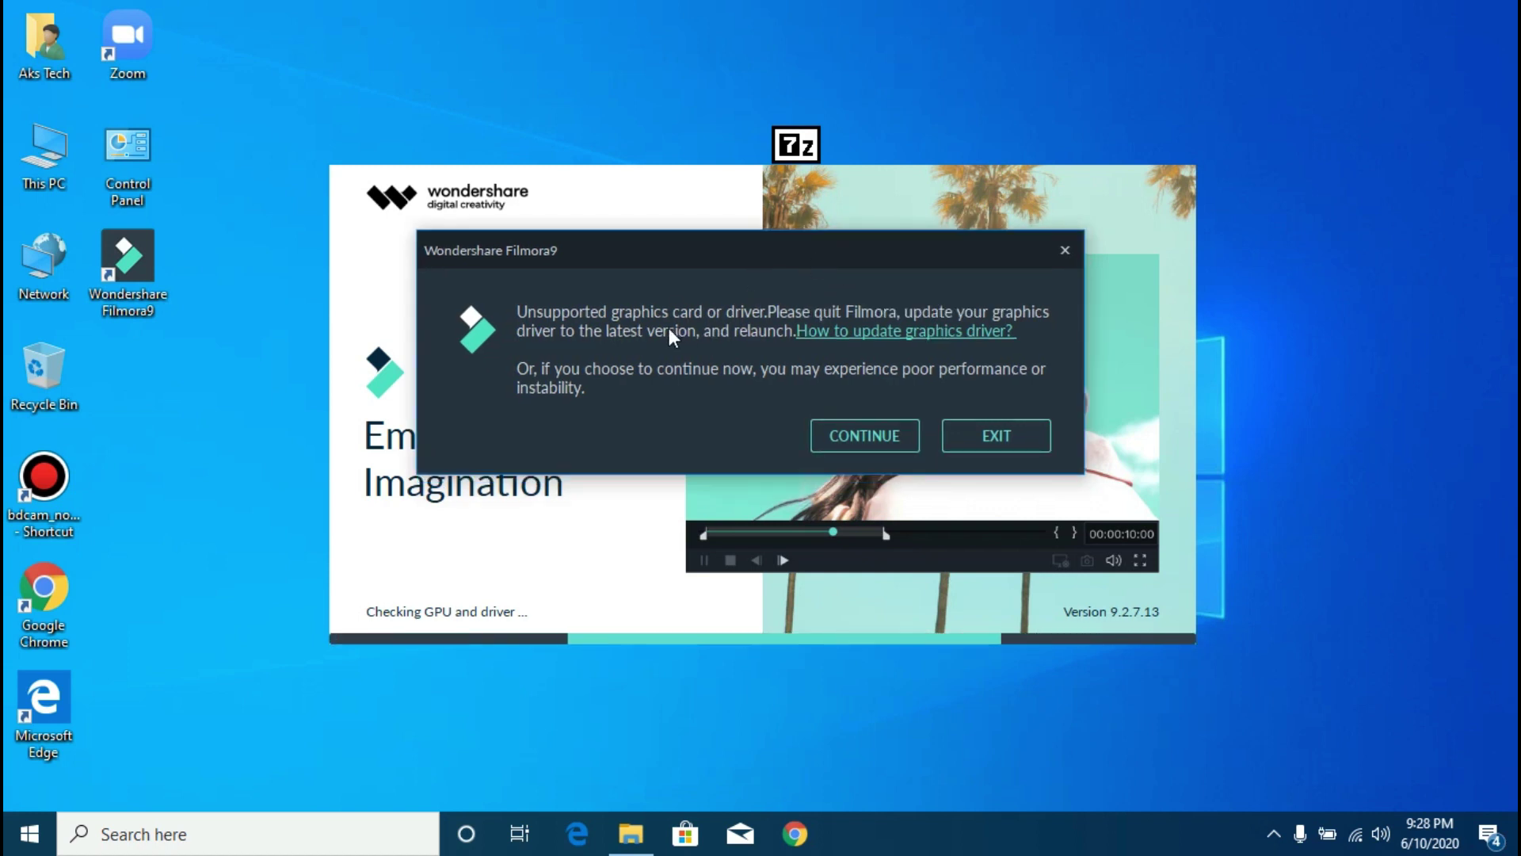
click(832, 436)
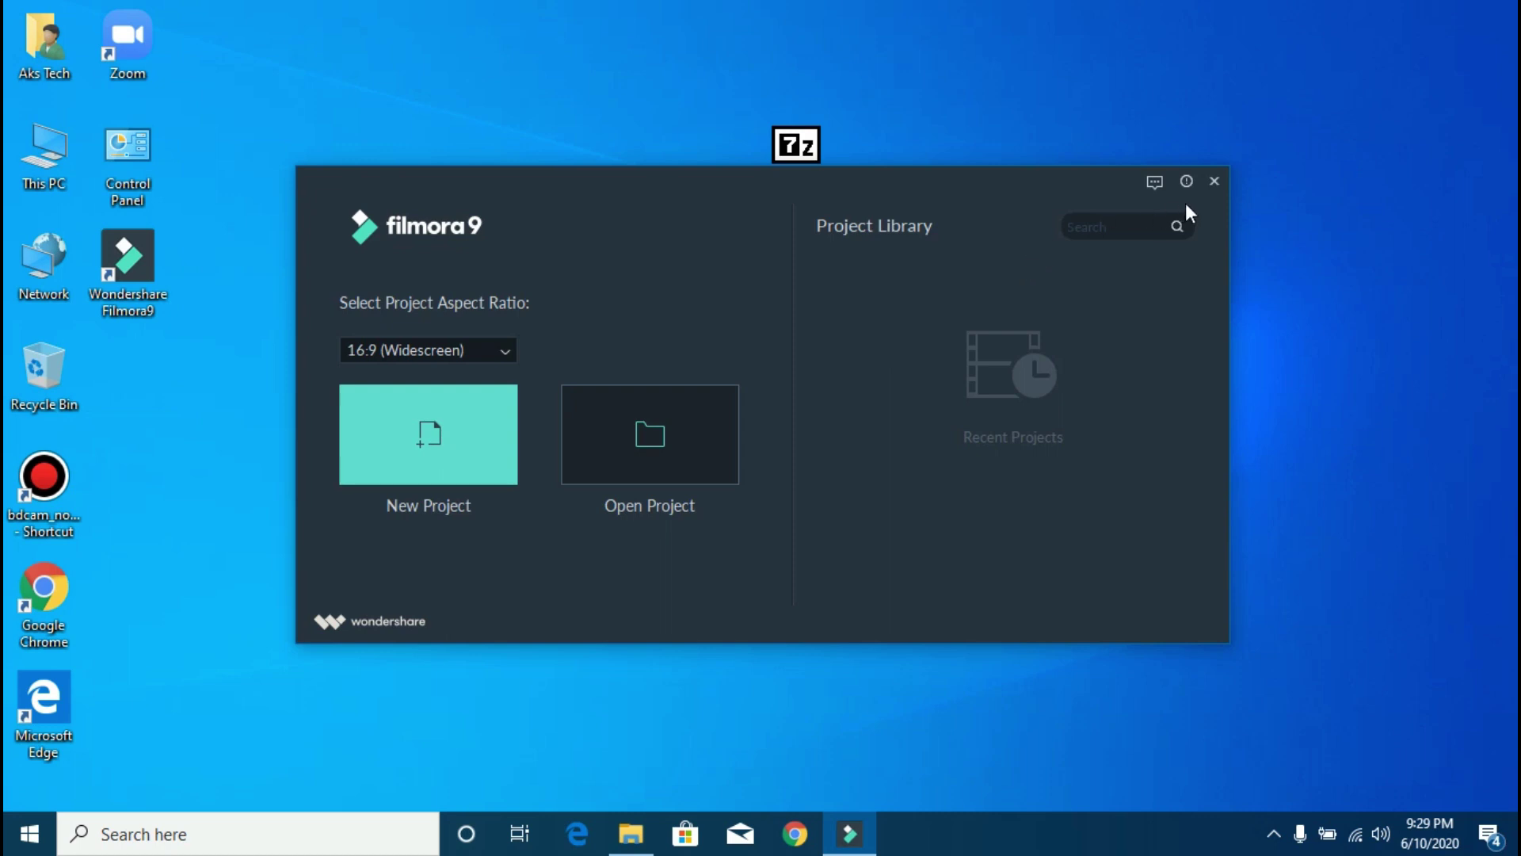
click(1214, 181)
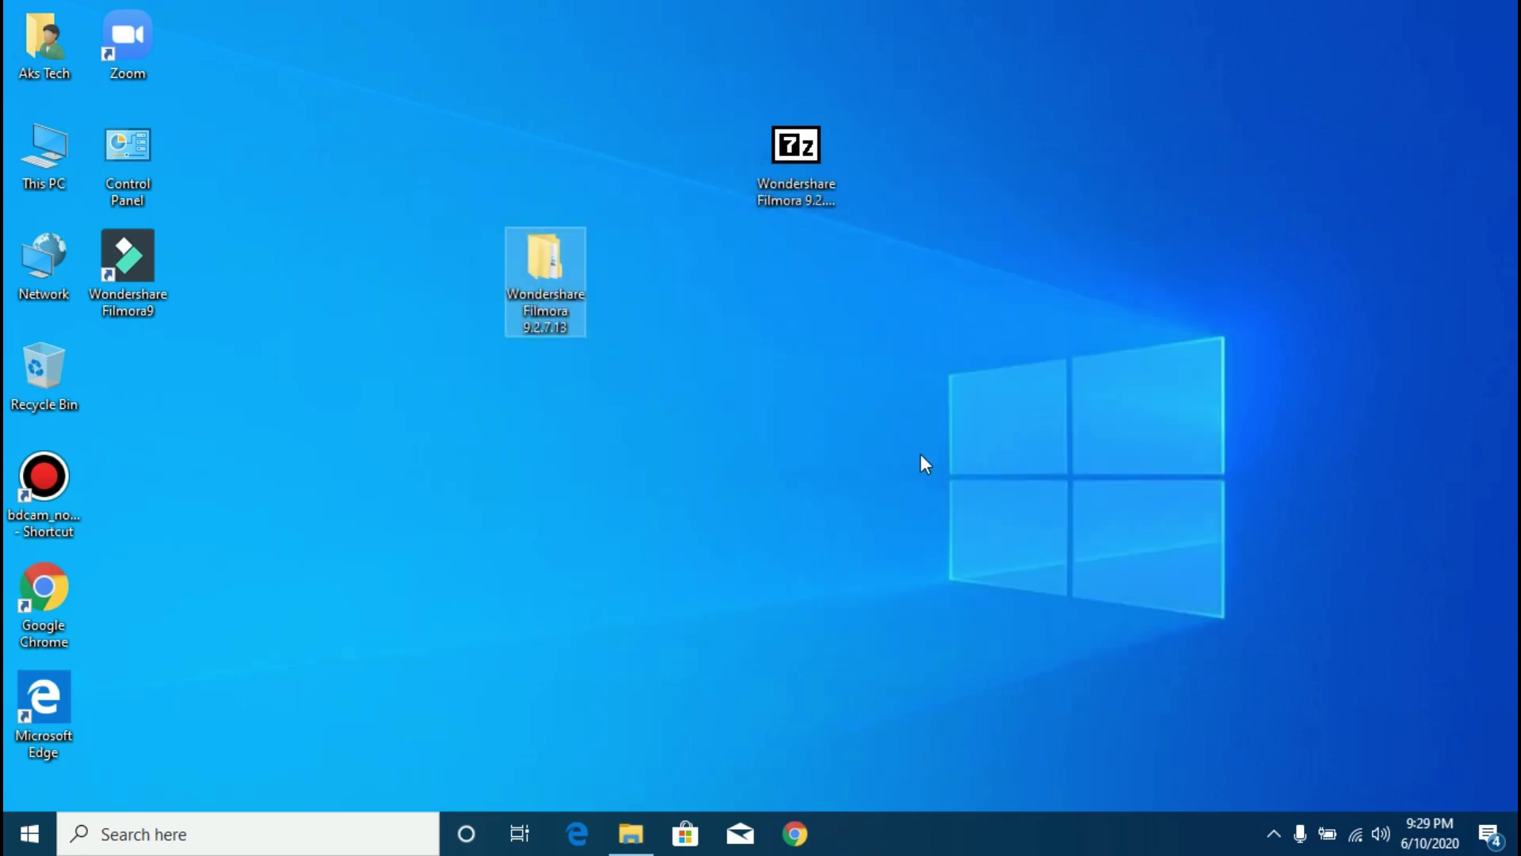
Run the Patch application from the Patch folder as administrator and advance its wizard to the install location page
click(630, 832)
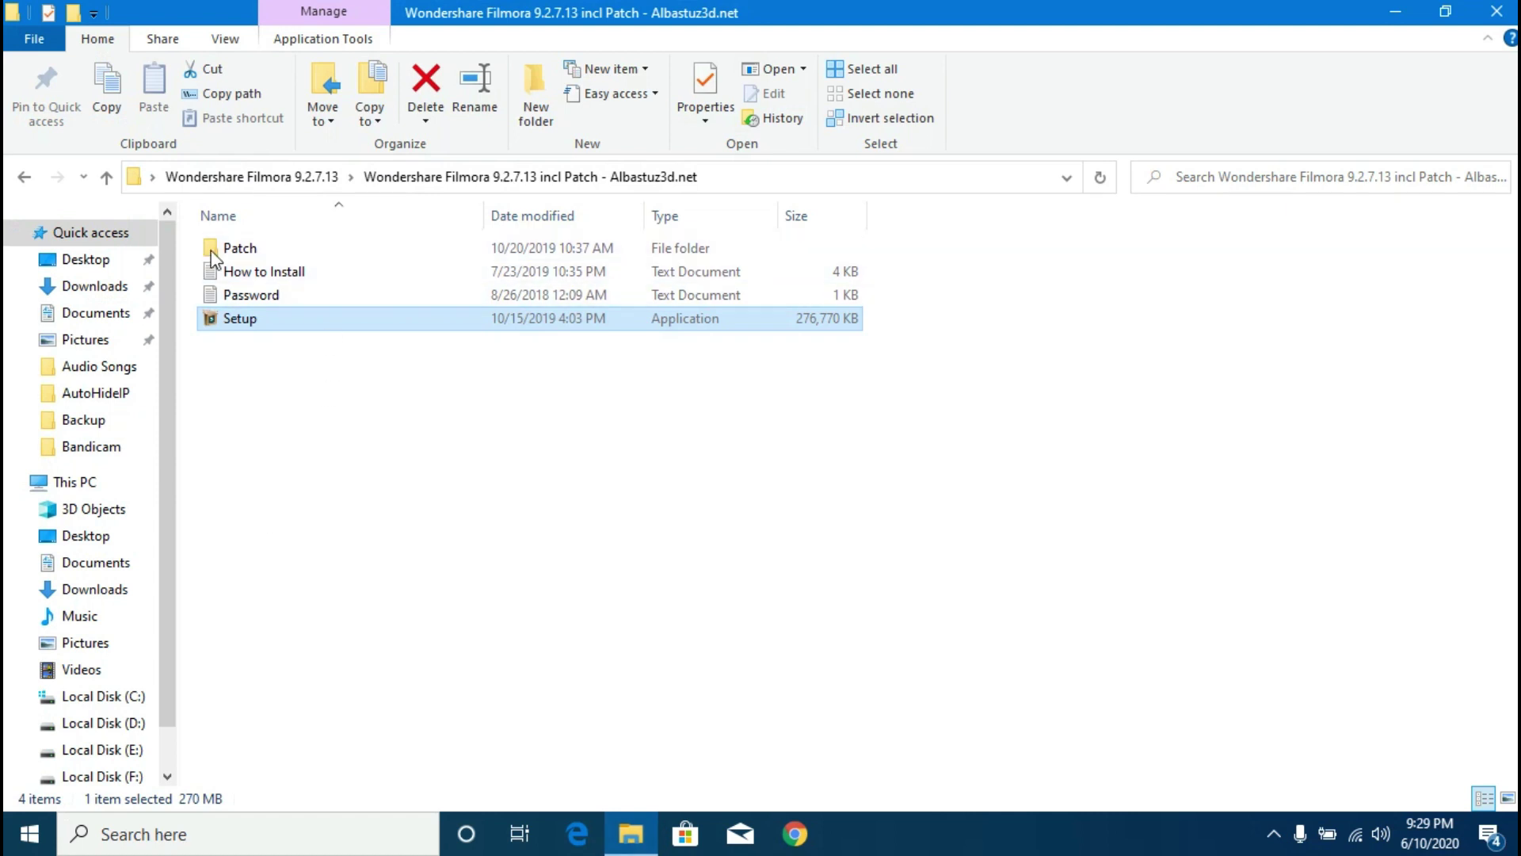
double_click(266, 250)
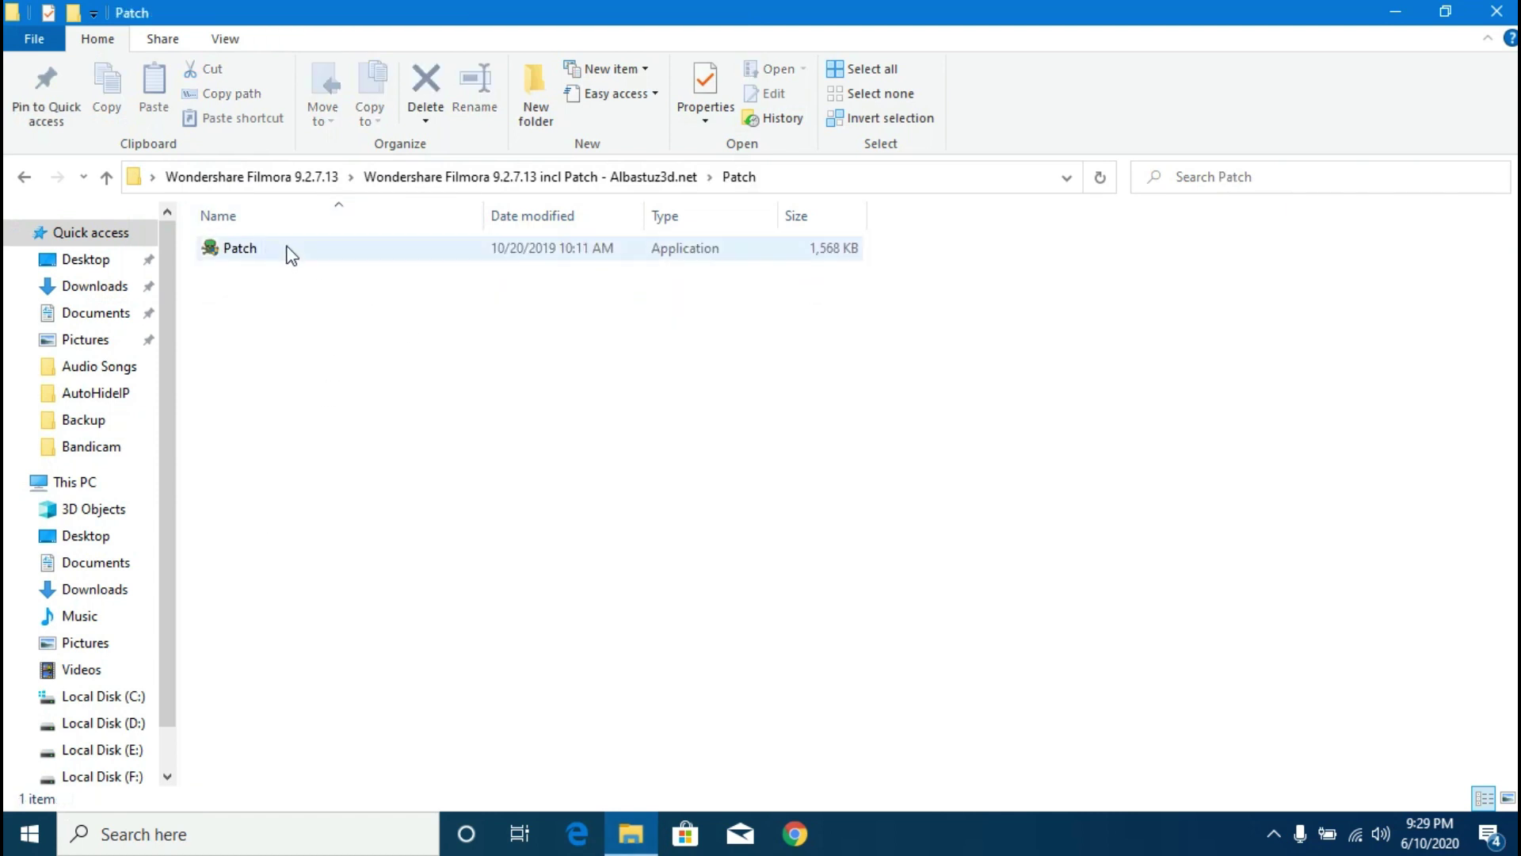
right_click(236, 252)
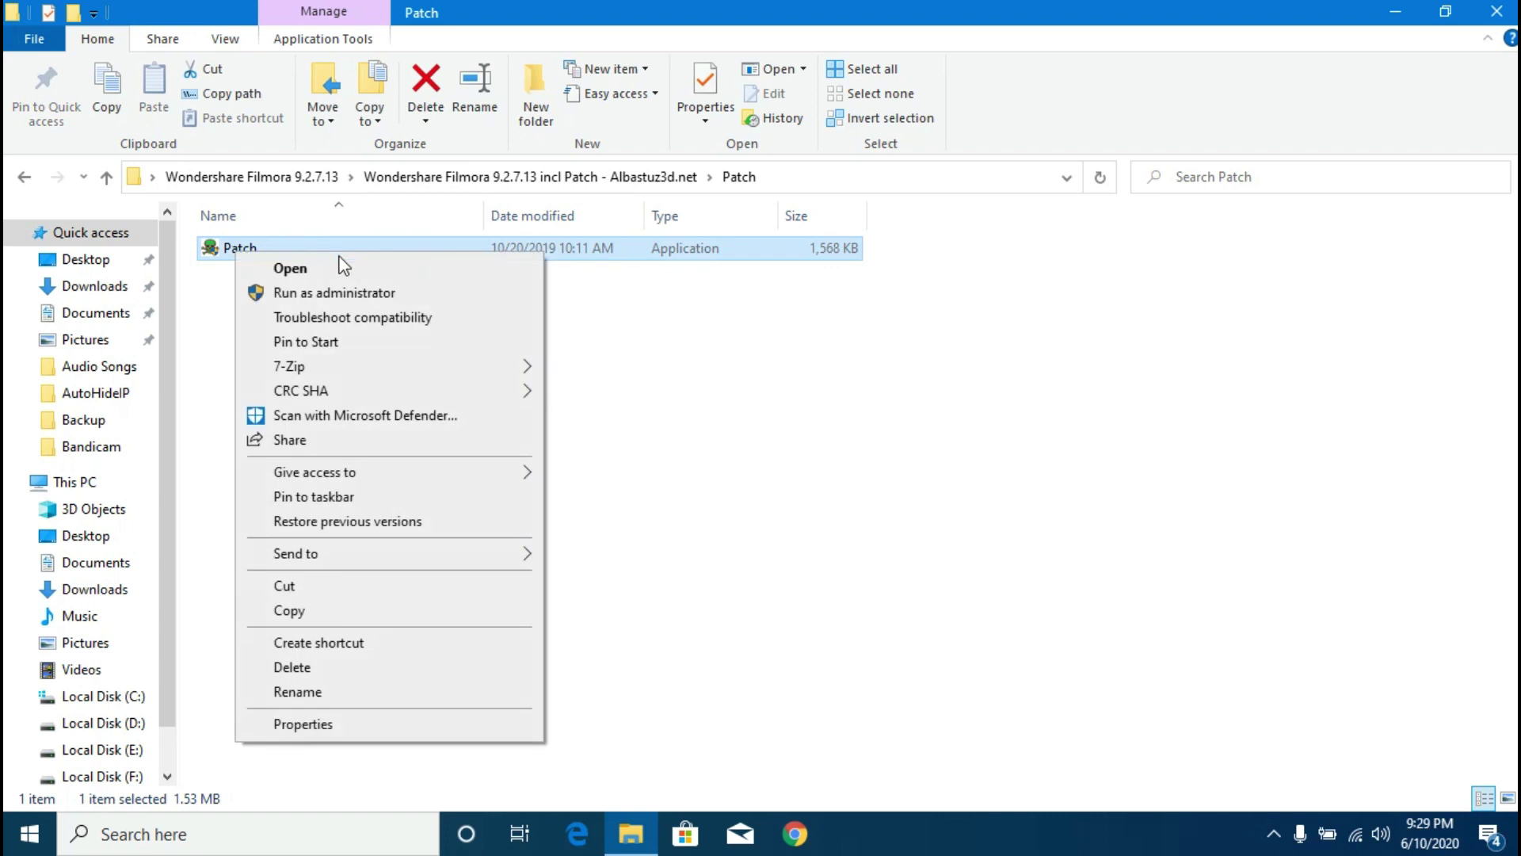
click(353, 291)
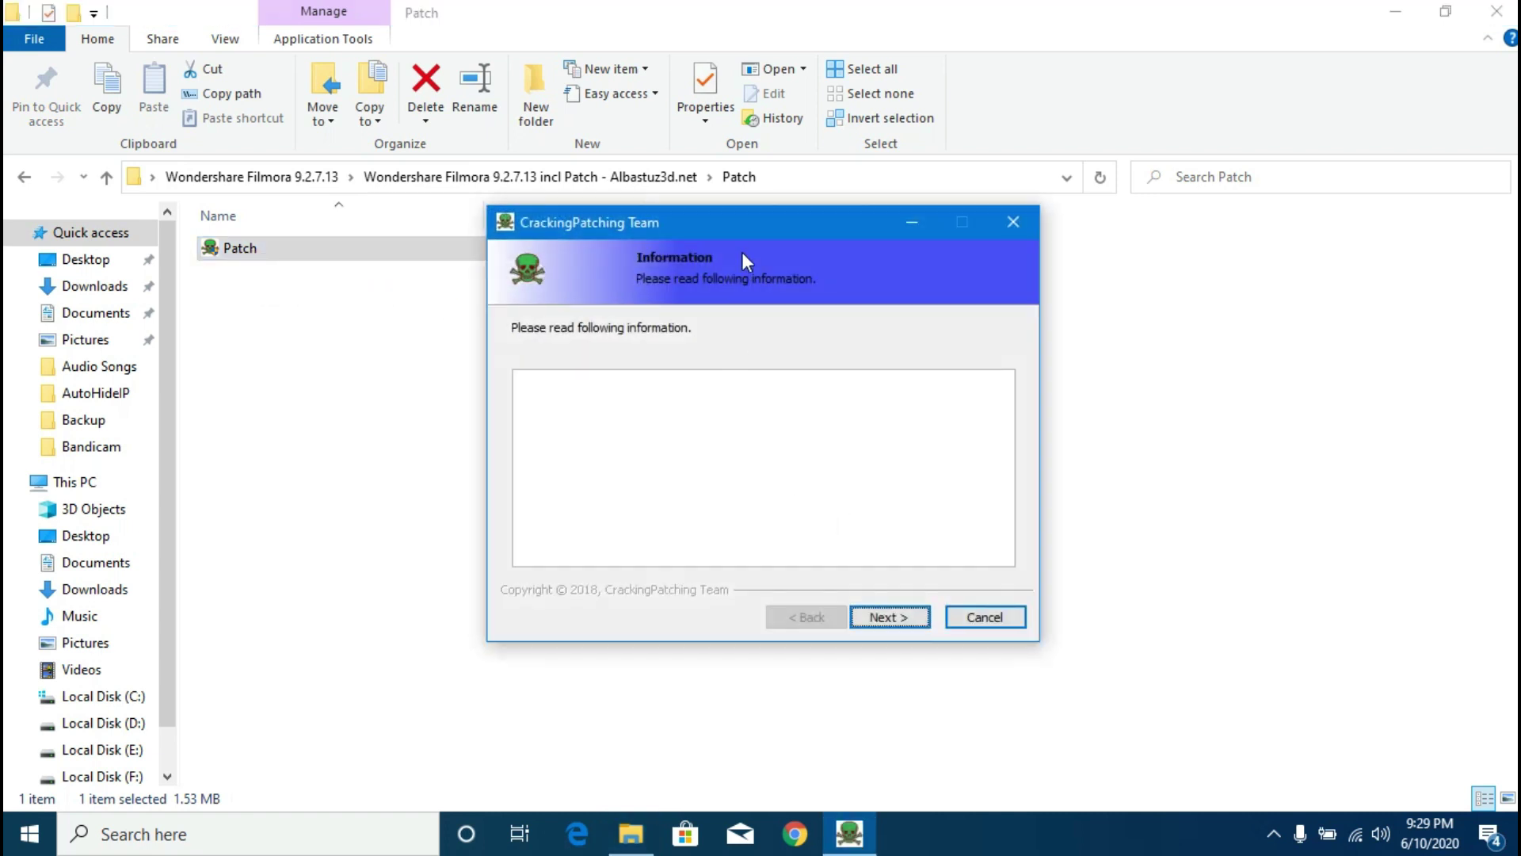
drag(740, 237, 704, 218)
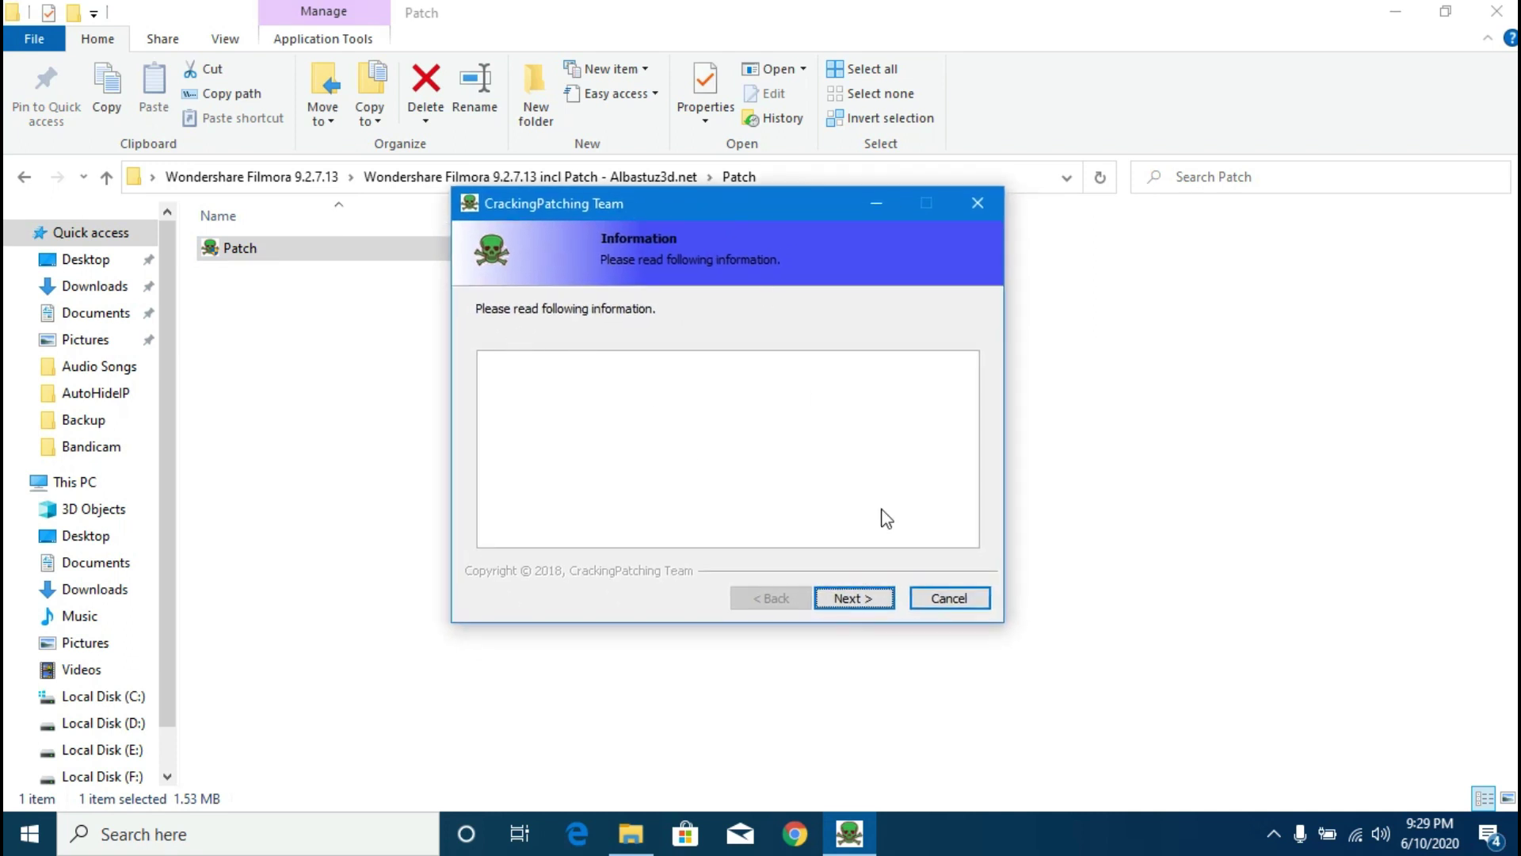
click(870, 603)
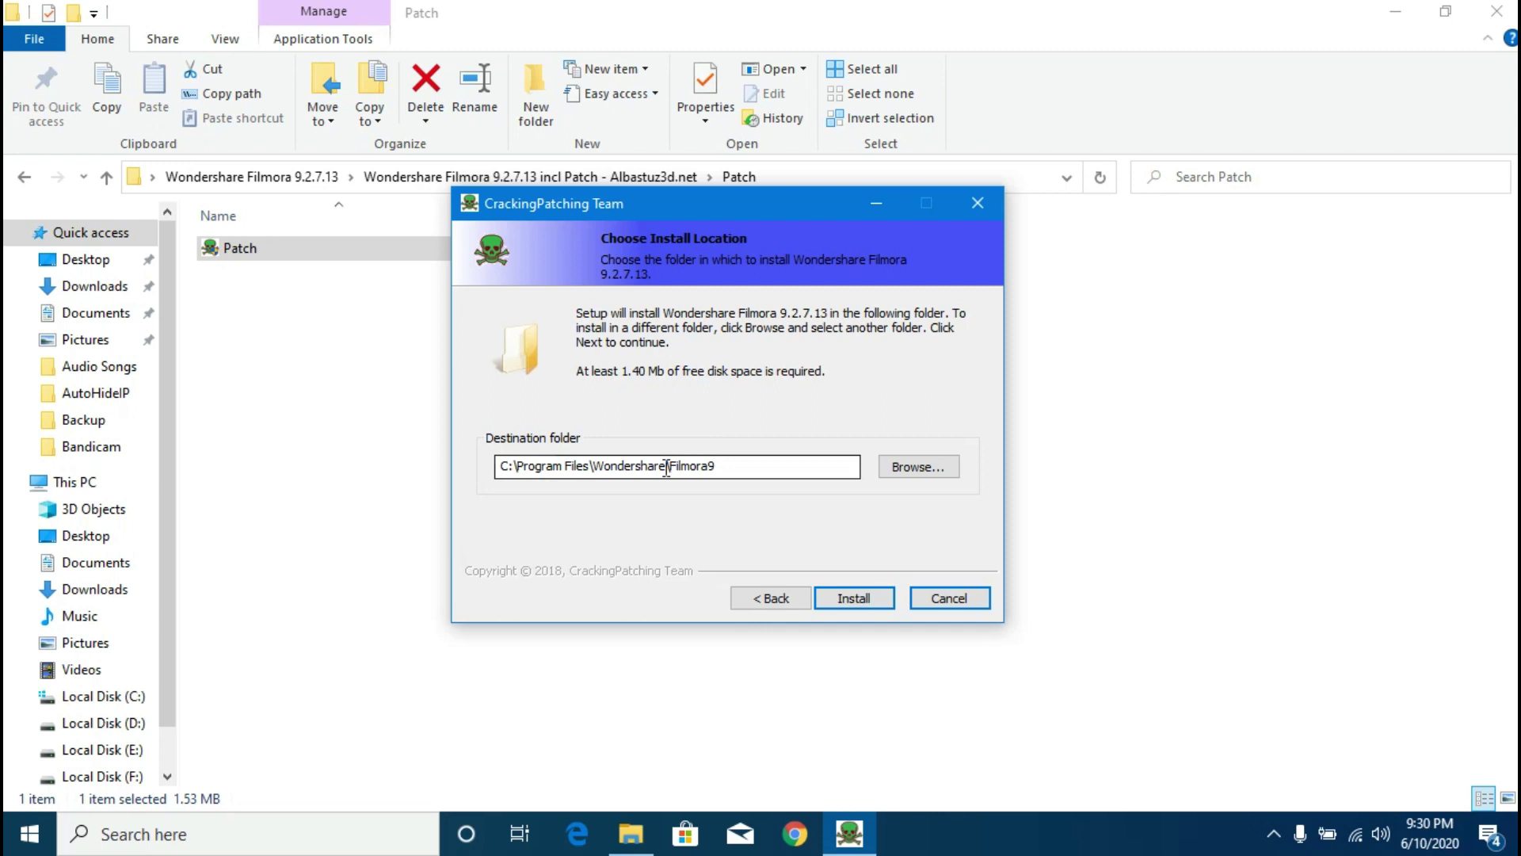
Install the patch into C:\Program Files\Wondershare\Filmora9 and finish its wizard, closing the browser window it opens
click(897, 461)
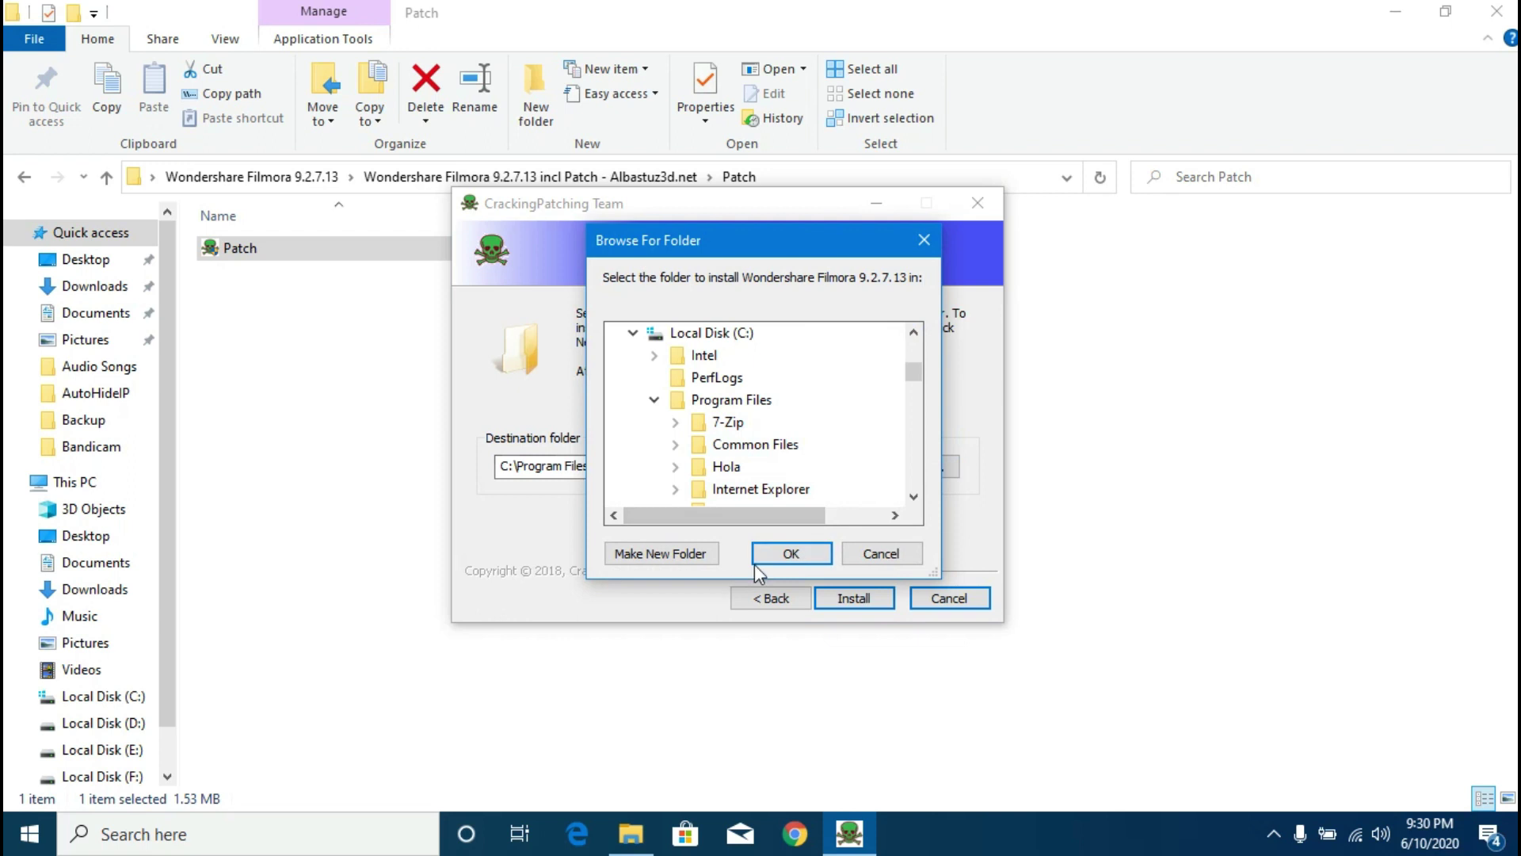
click(880, 557)
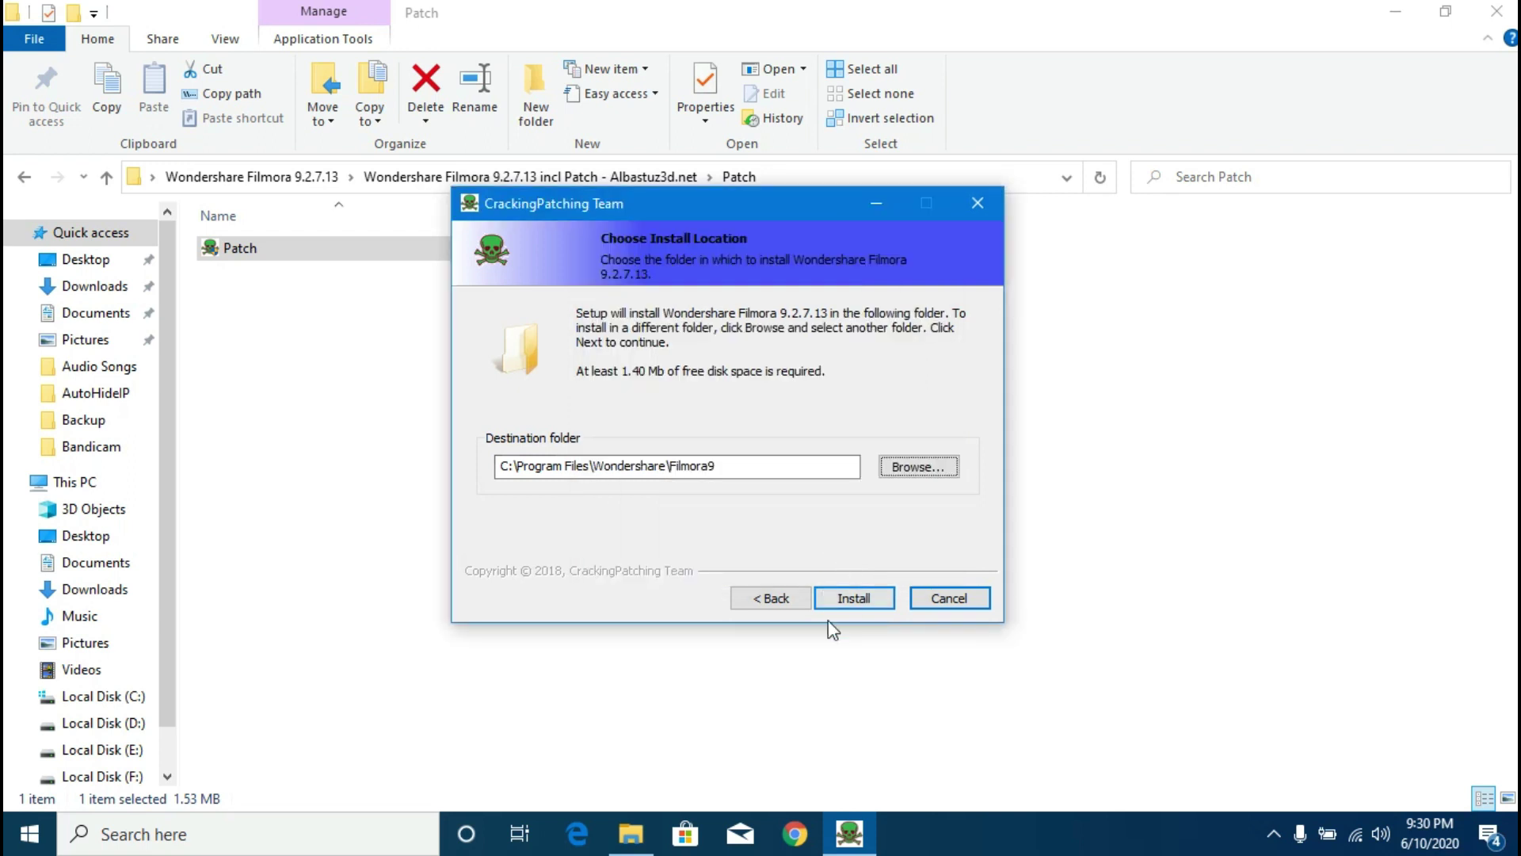
click(840, 602)
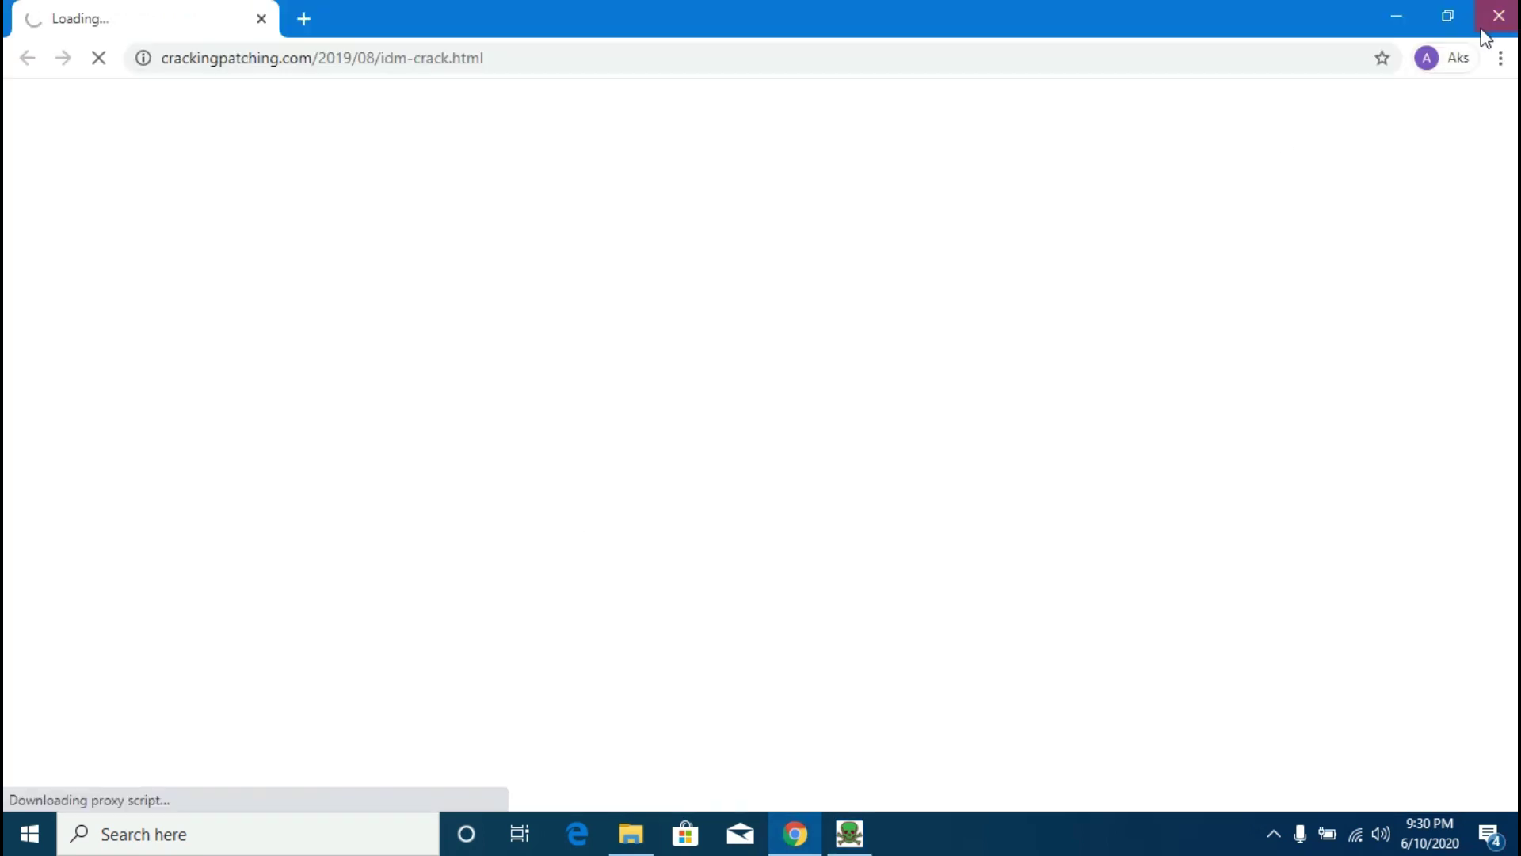
click(1486, 35)
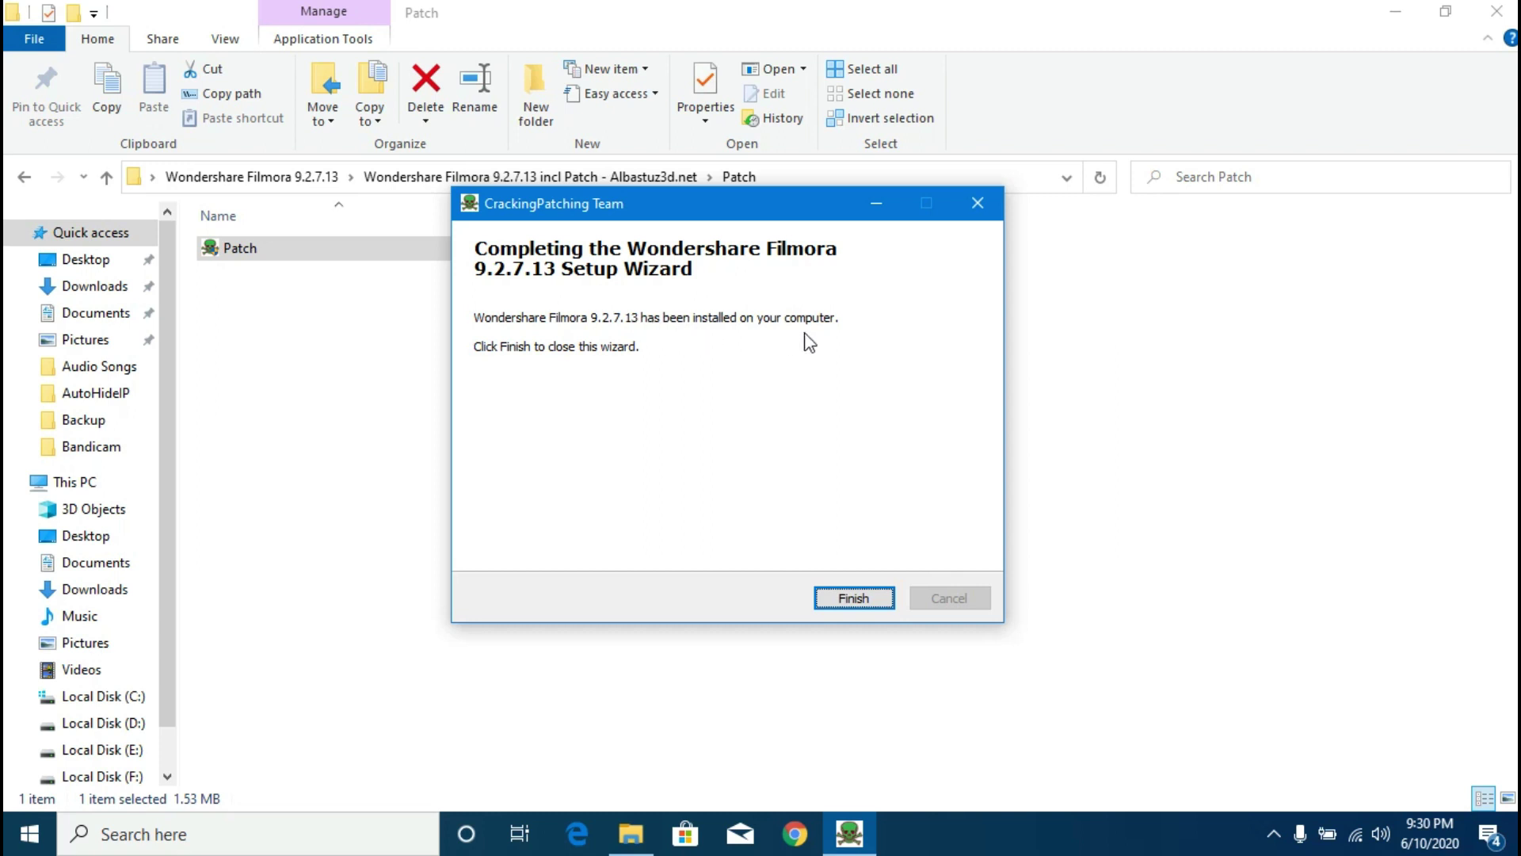
click(854, 599)
Return to the Windows desktop and refresh it
key(super+d)
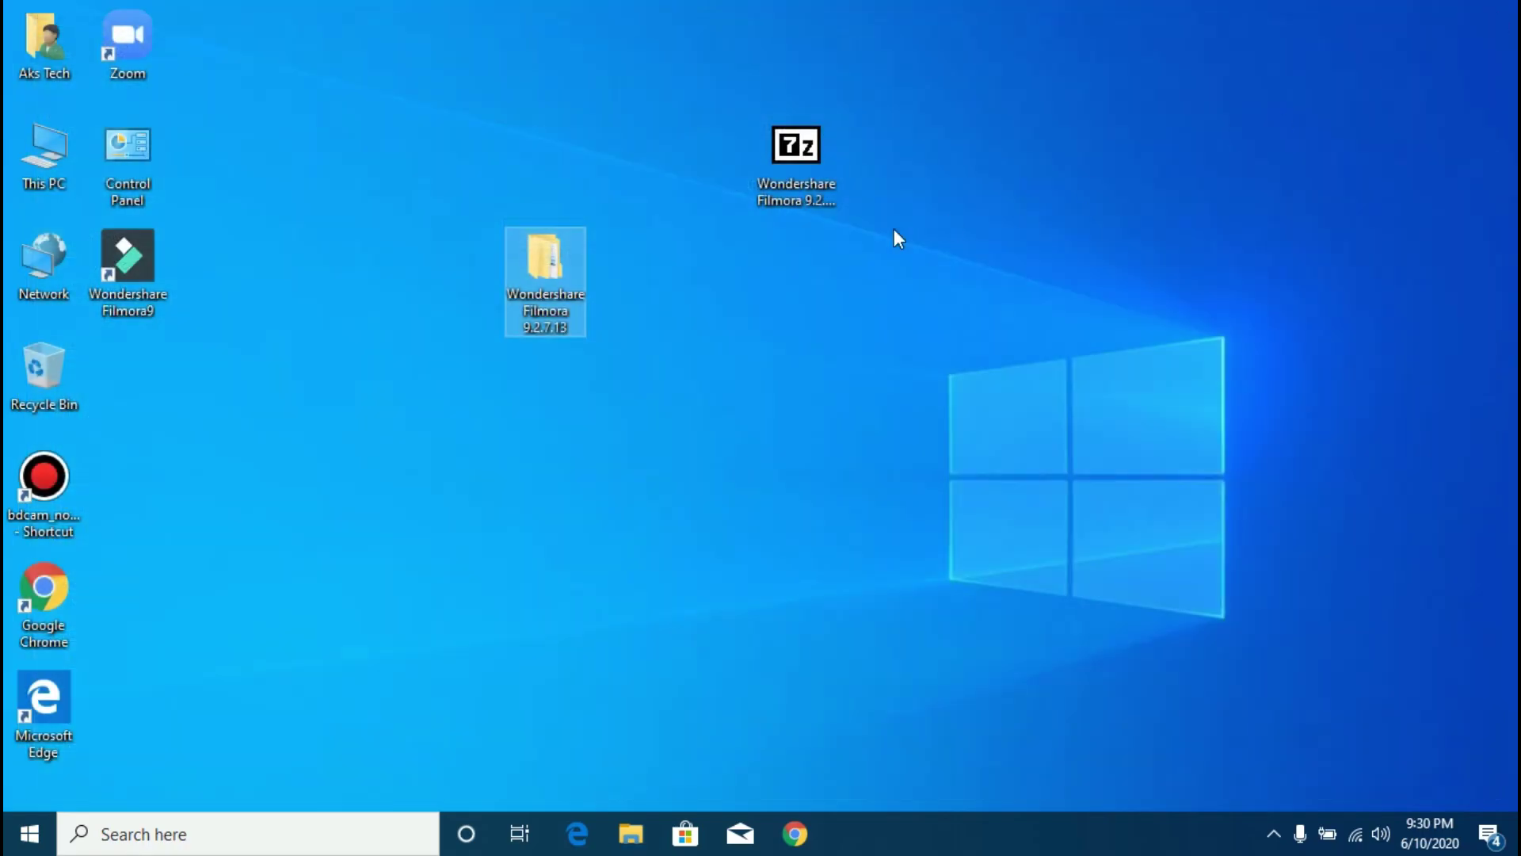
right_click(886, 280)
click(954, 358)
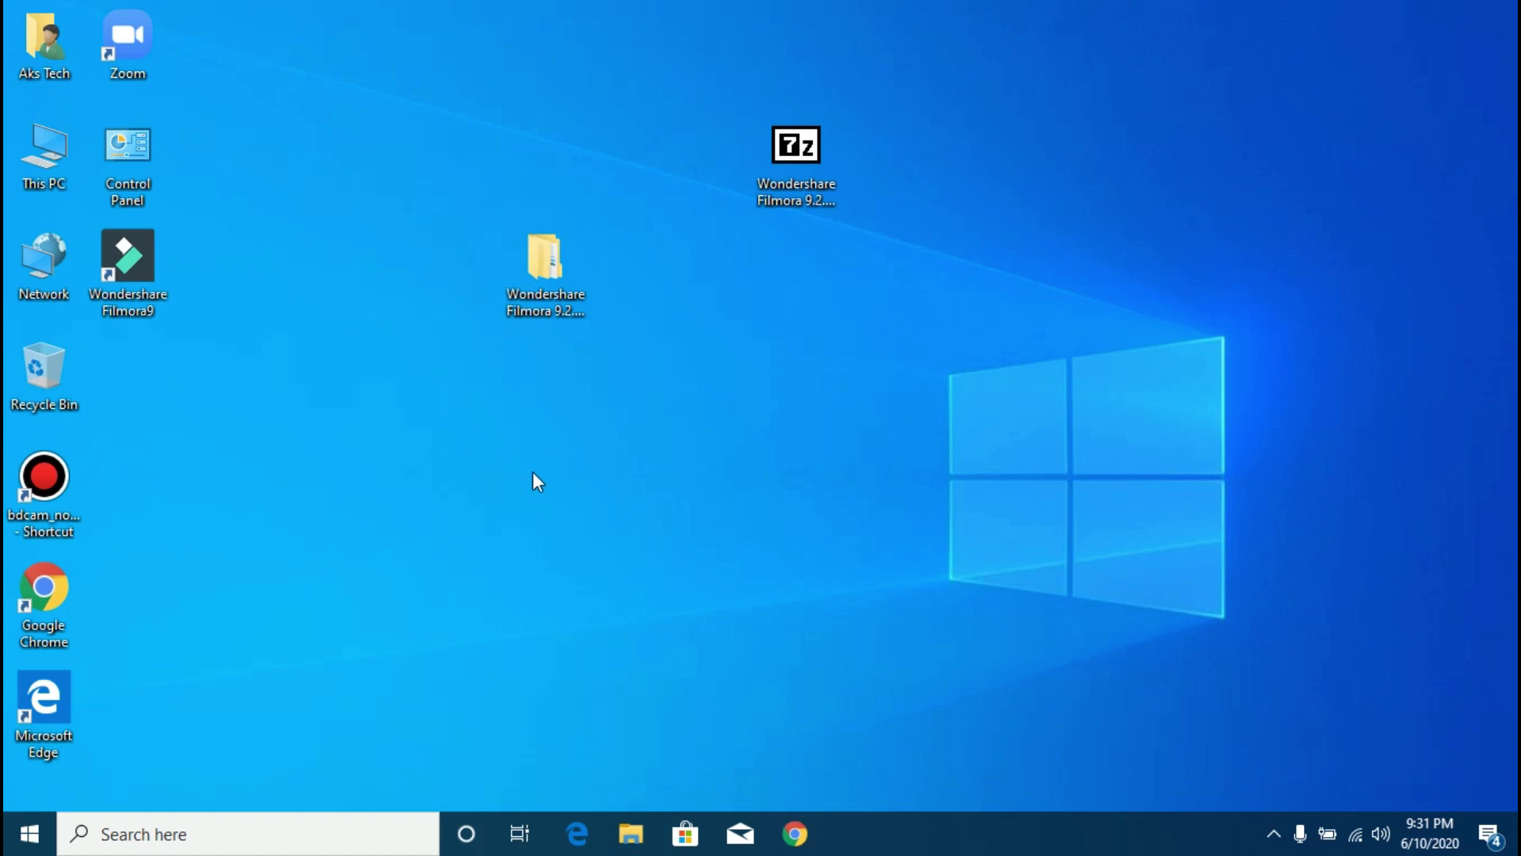
Launch Wondershare Filmora9, create a new 16:9 (Widescreen) project and dismiss the Message Center
double_click(142, 293)
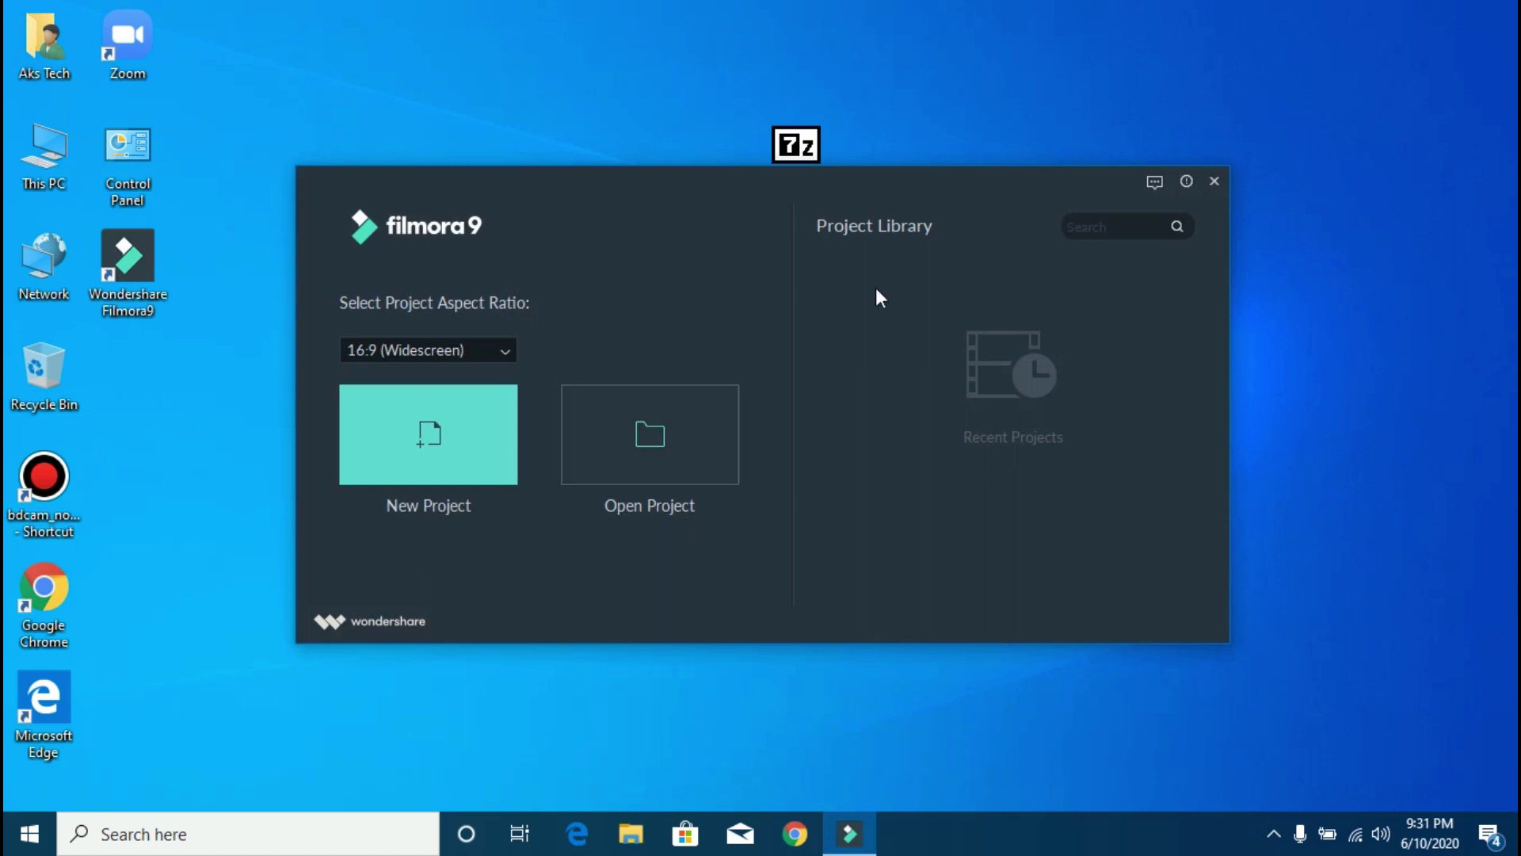
click(451, 454)
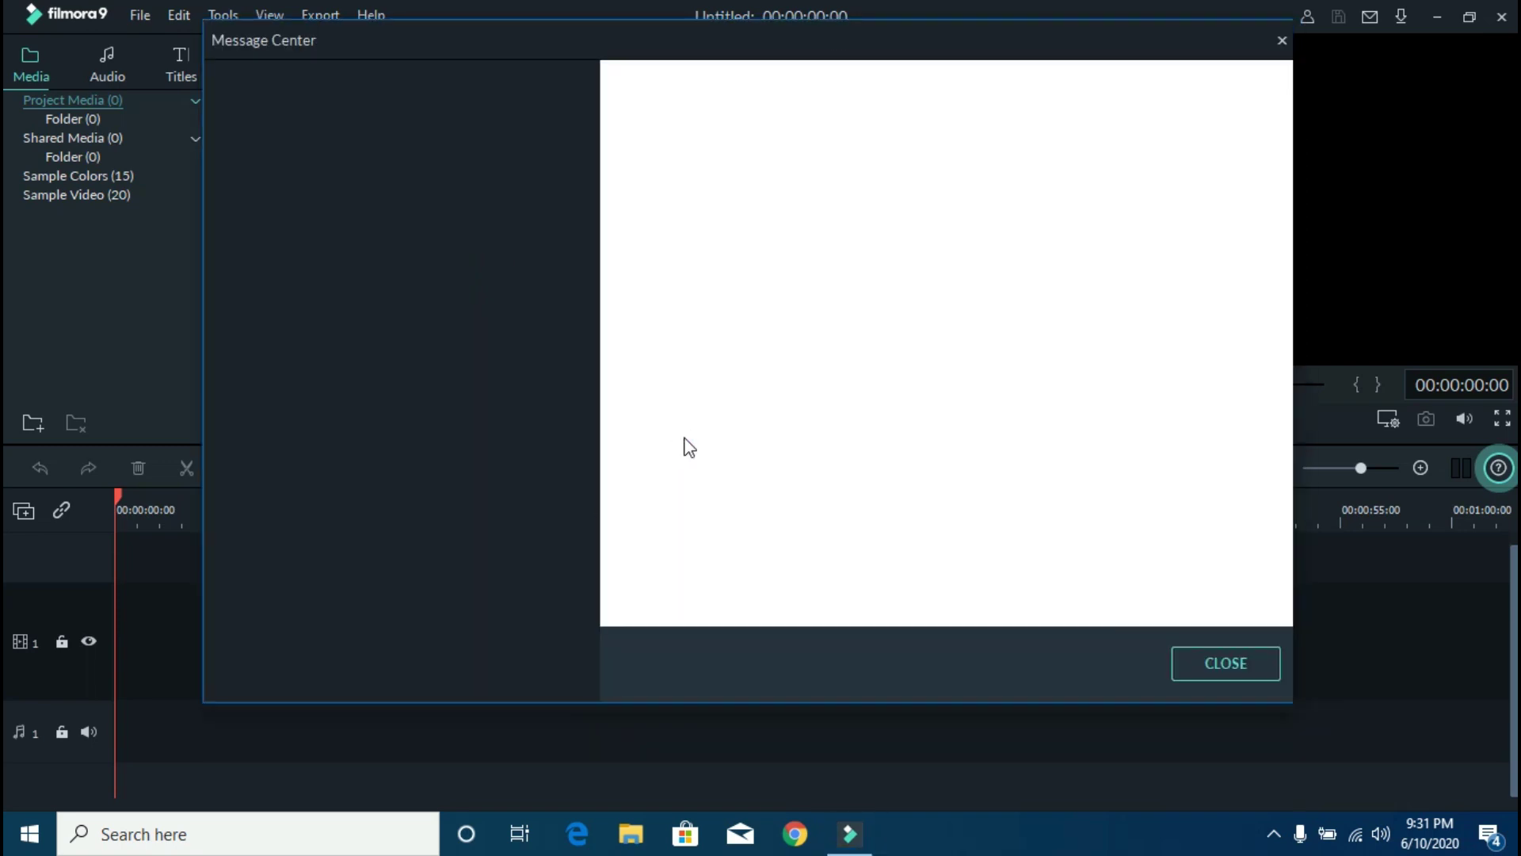
click(1281, 41)
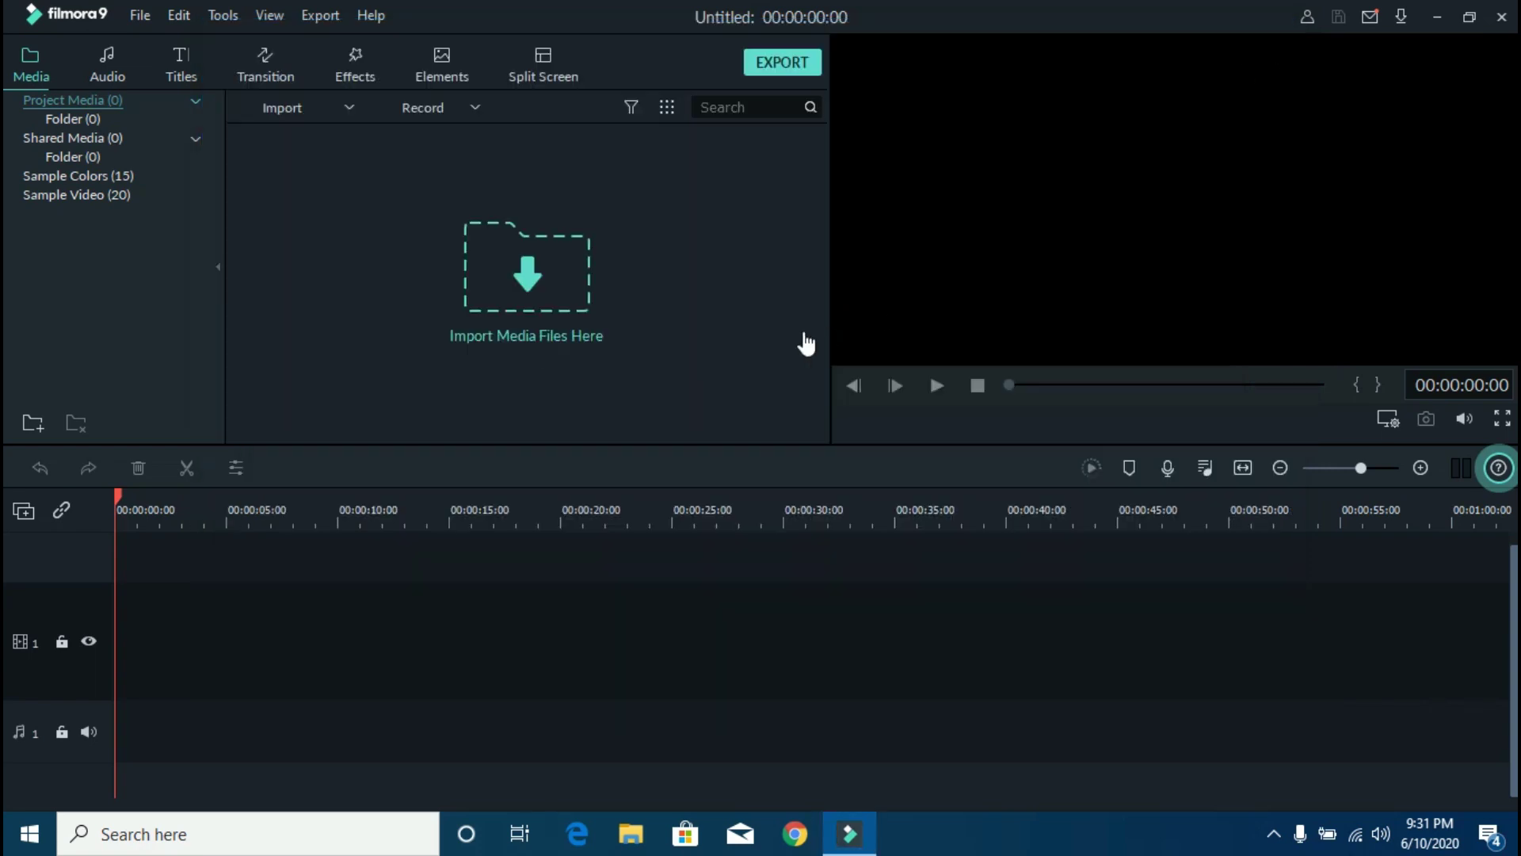